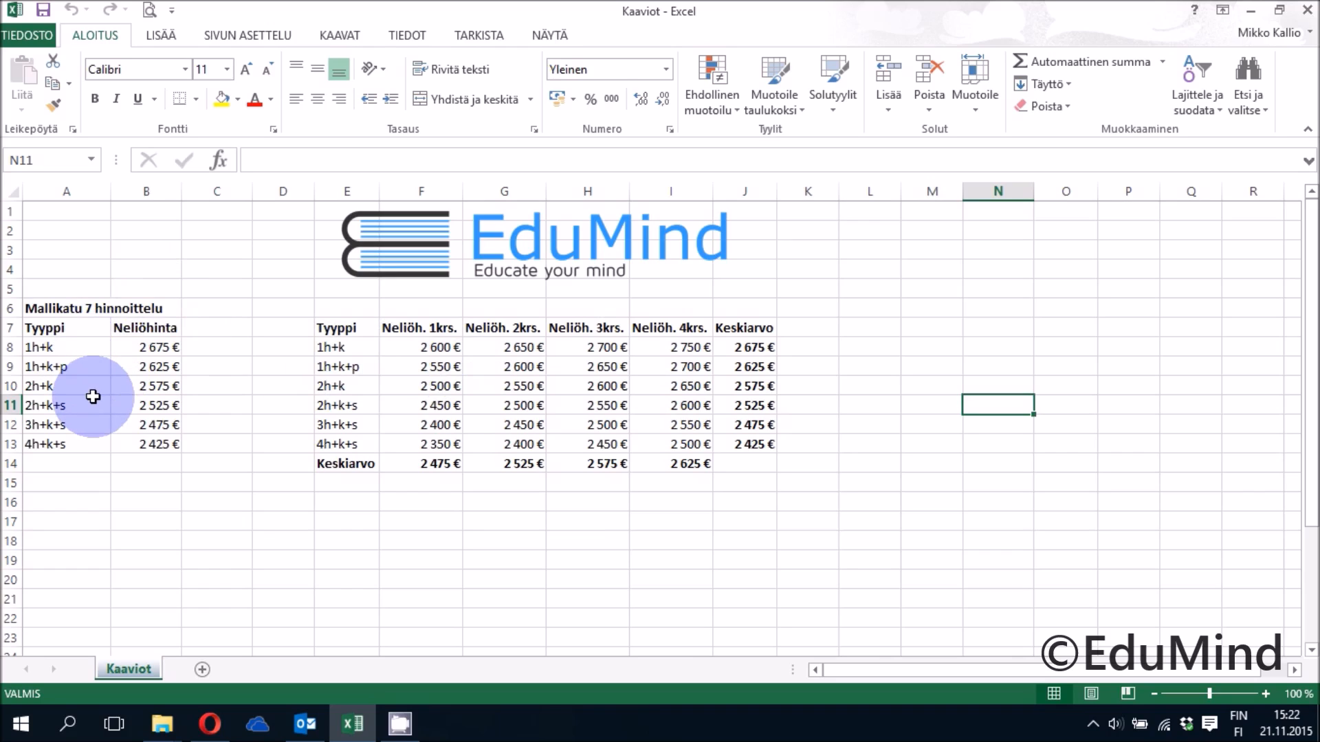
Look over the Quick Analysis formatting and chart suggestions for the price table A7:B13, without applying any
drag(50, 328, 110, 442)
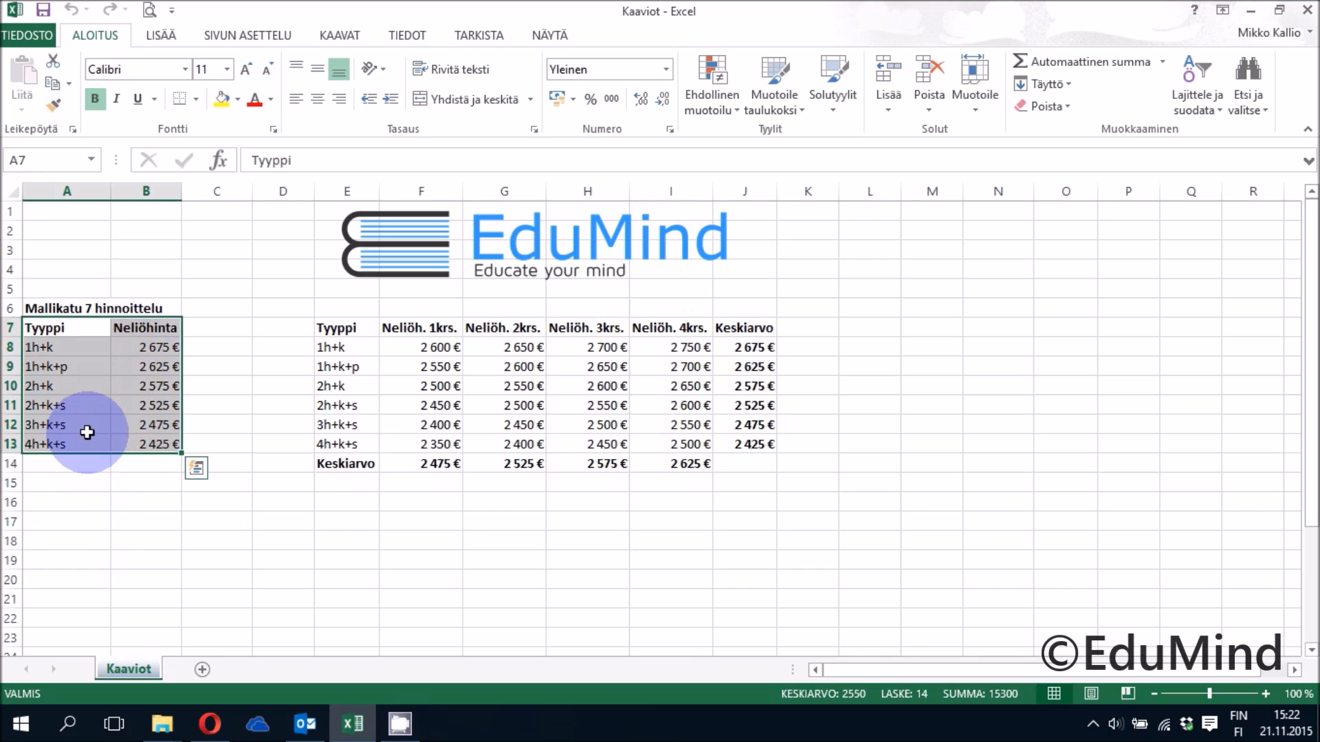
click(198, 470)
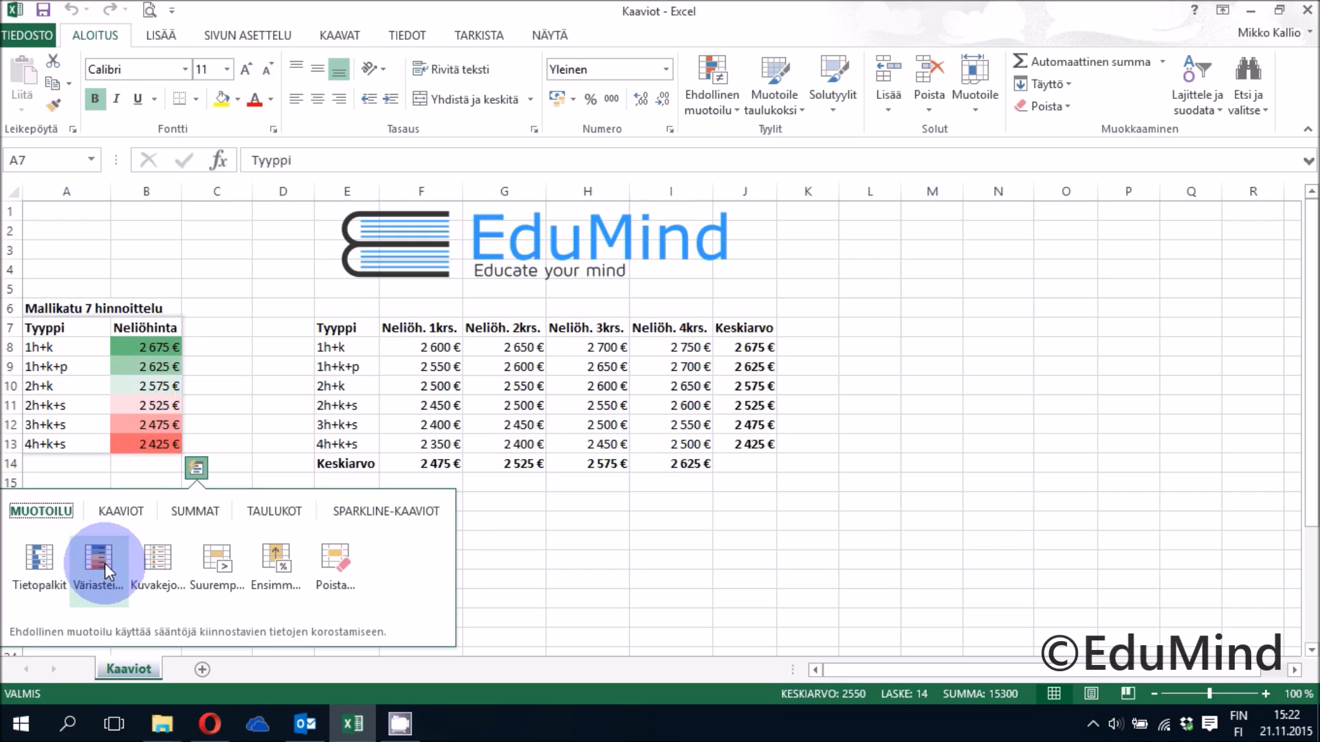
click(114, 510)
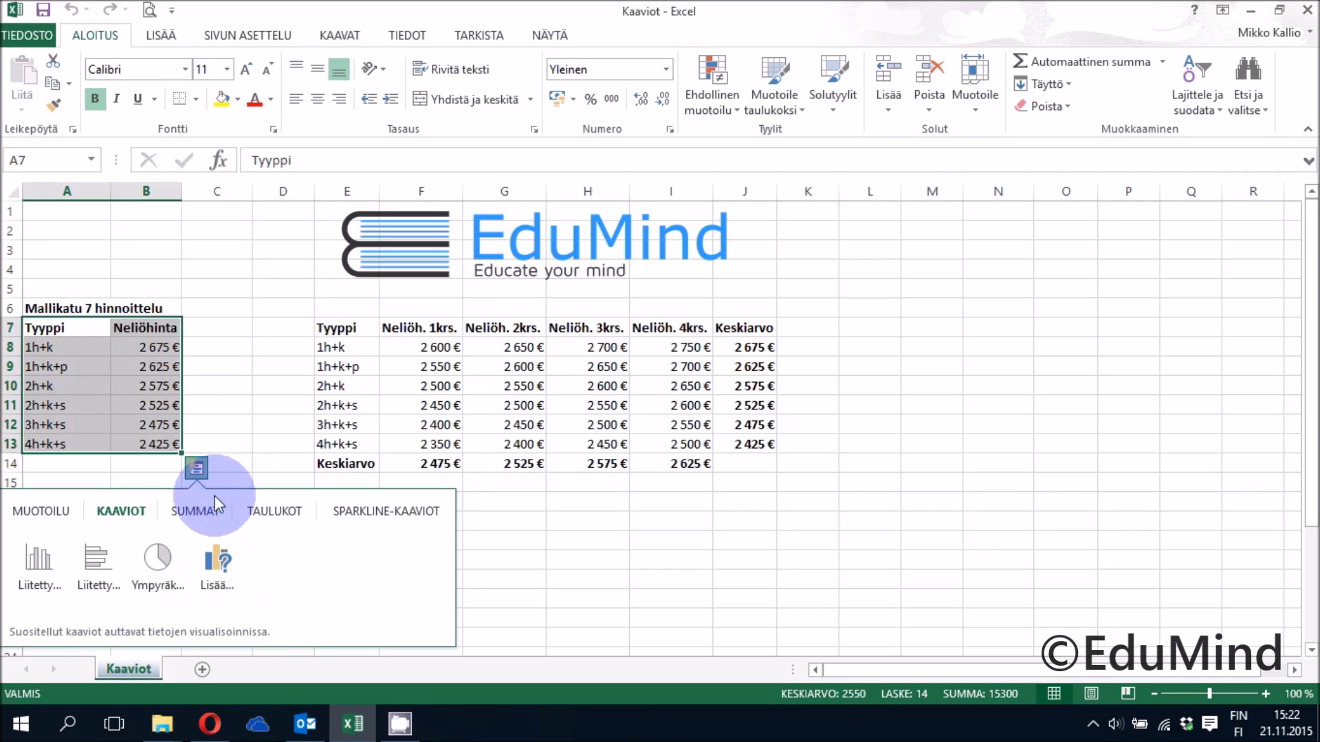
click(219, 424)
Preview the recommended clustered column, clustered bar and pie charts for the range A7:B13
drag(46, 325, 158, 443)
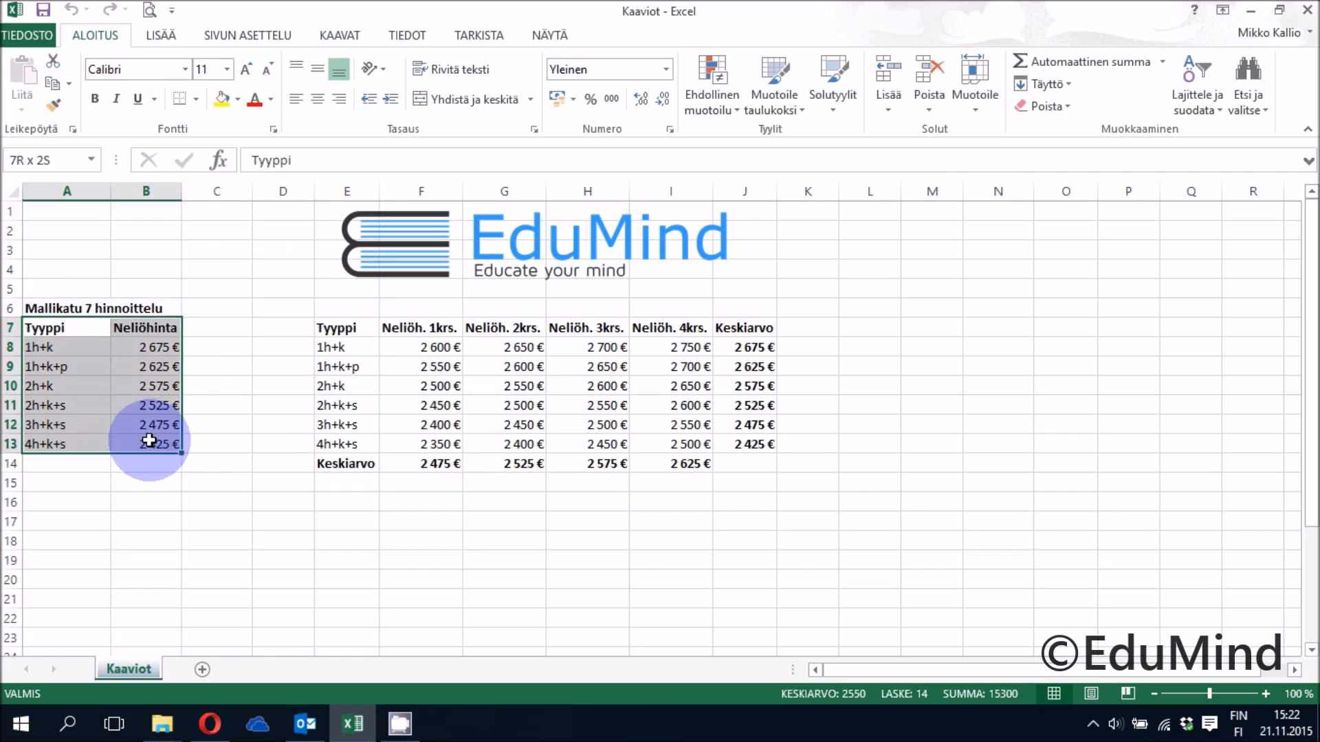
click(158, 37)
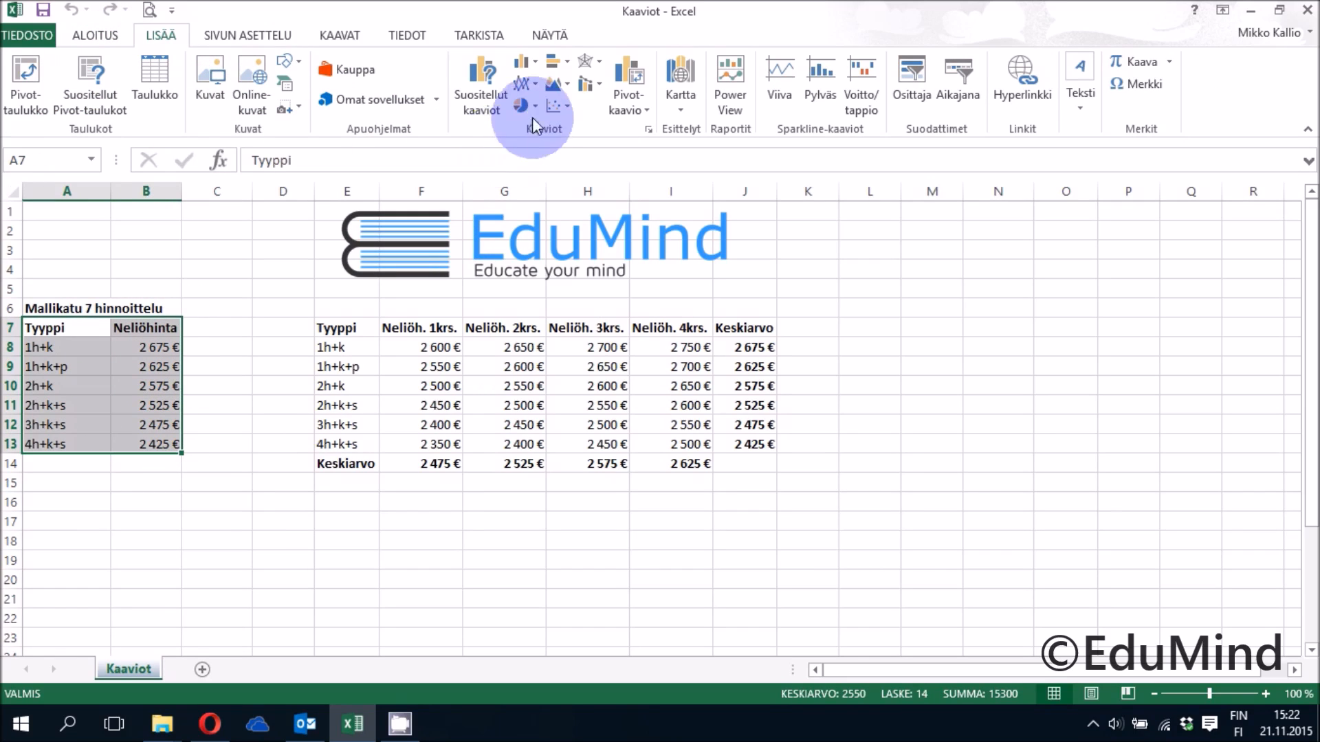
click(479, 95)
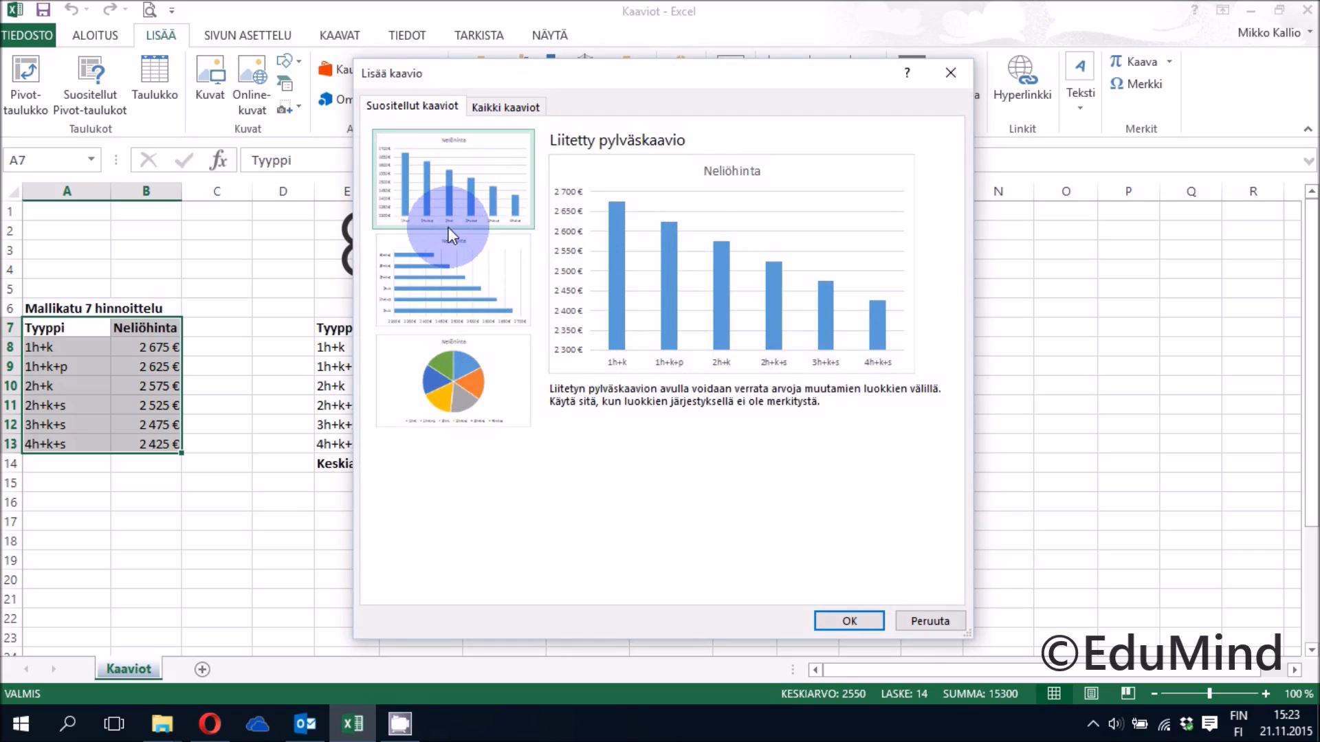
click(441, 265)
click(456, 372)
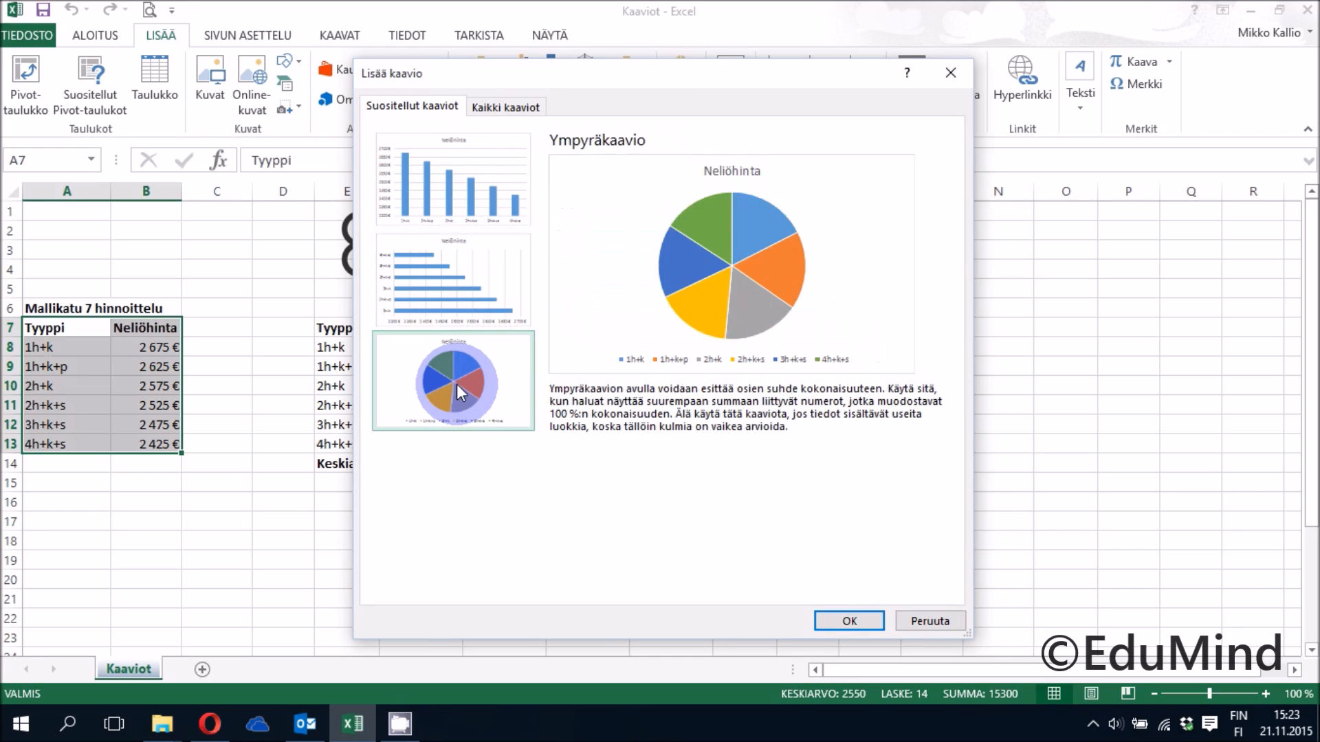
click(450, 289)
click(451, 191)
click(449, 244)
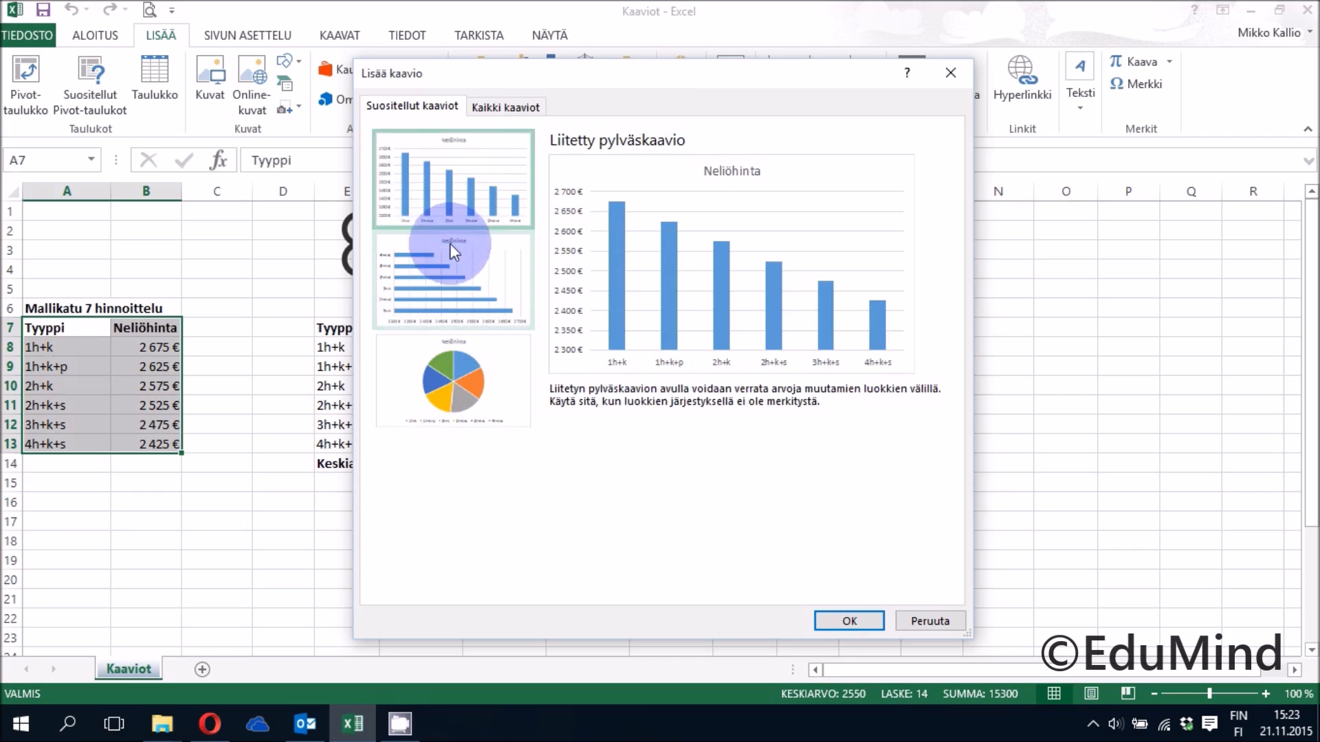
click(448, 295)
click(451, 371)
click(447, 208)
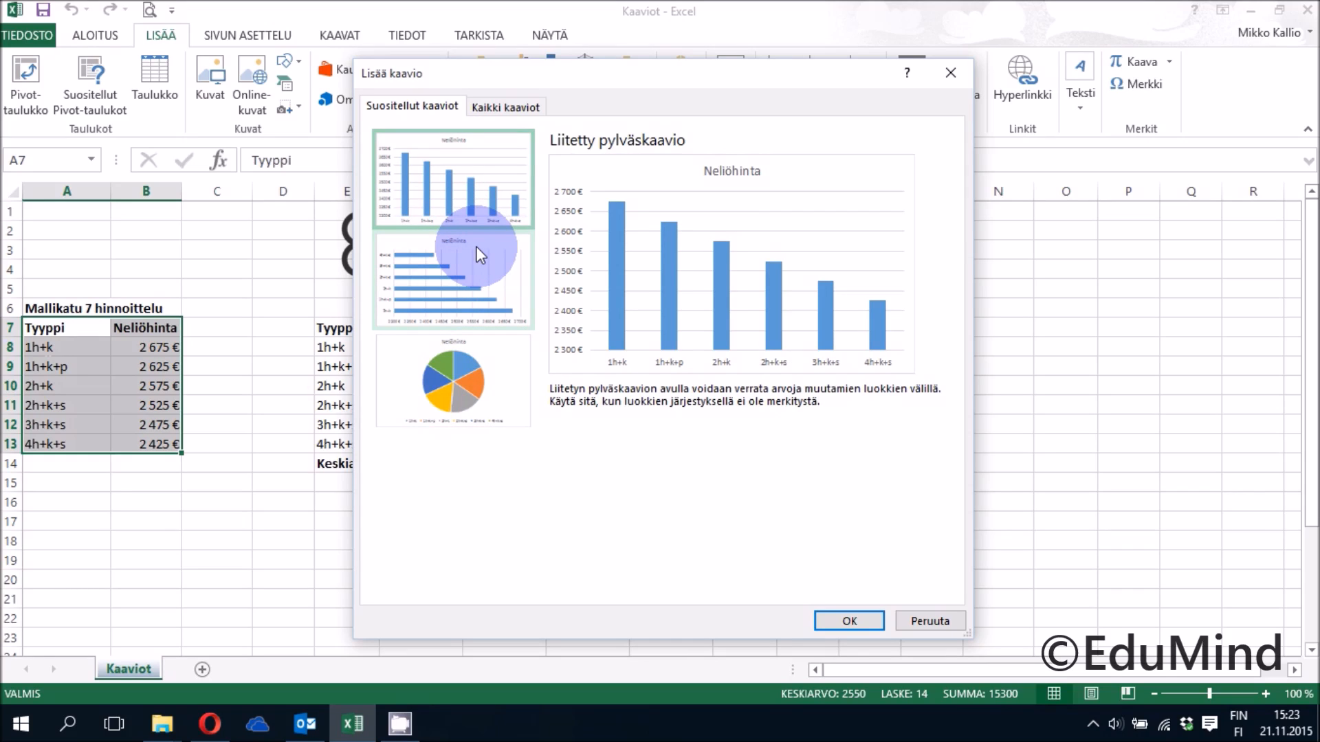
Browse all chart types, previewing scatter, bar, area, line and pie, including the 3-D pie and doughnut variants
click(510, 109)
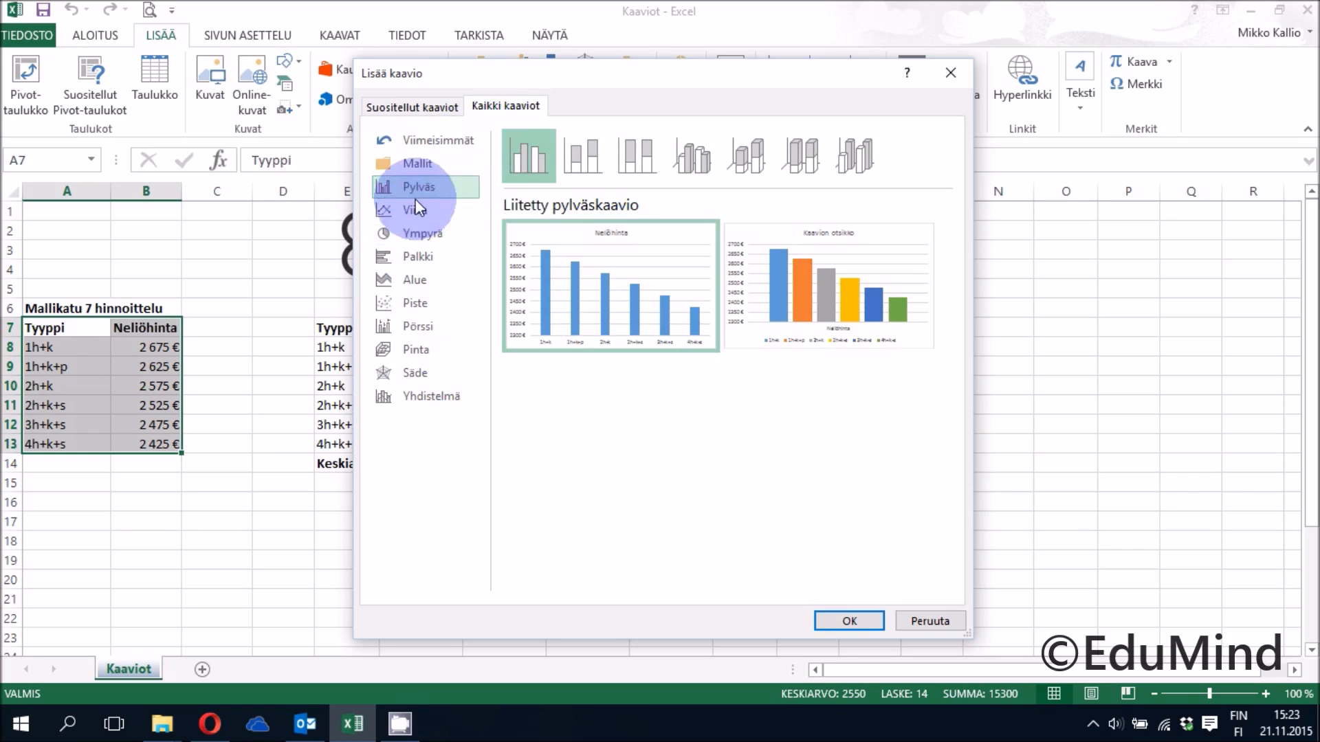
click(417, 308)
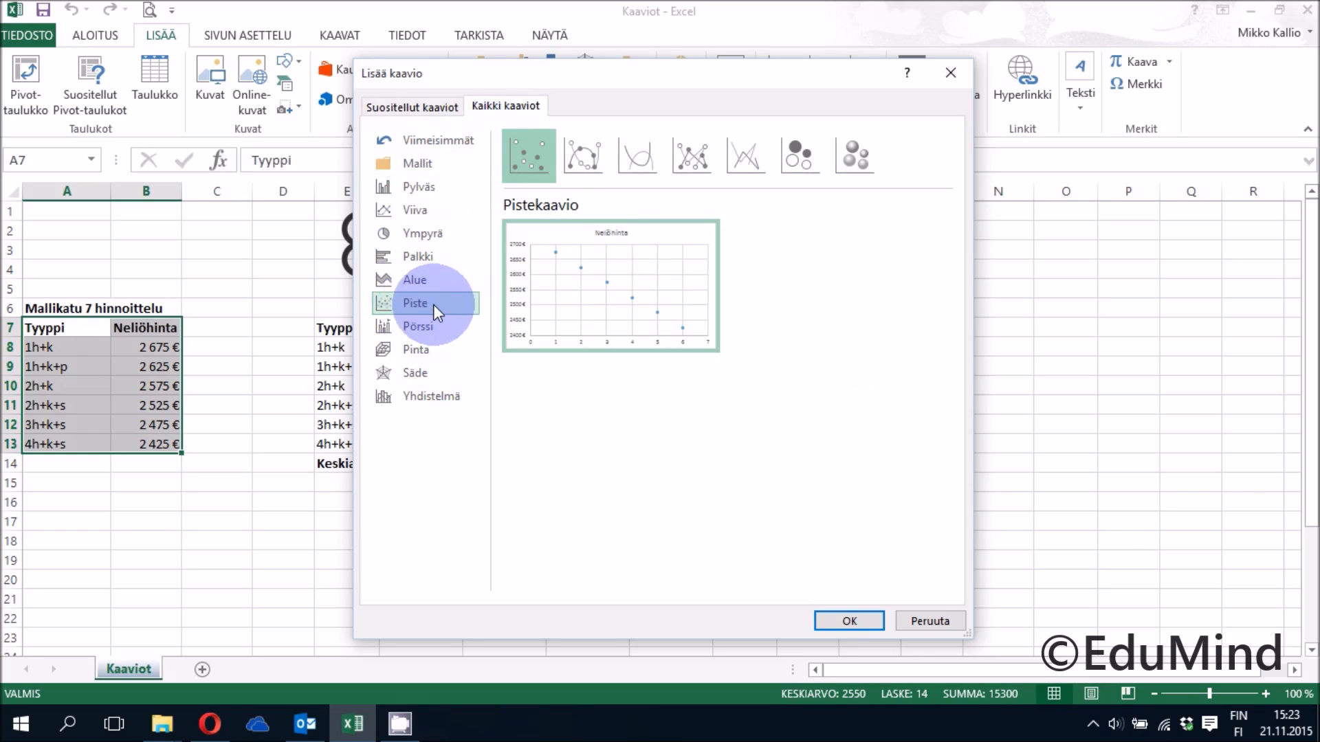
click(427, 260)
click(425, 280)
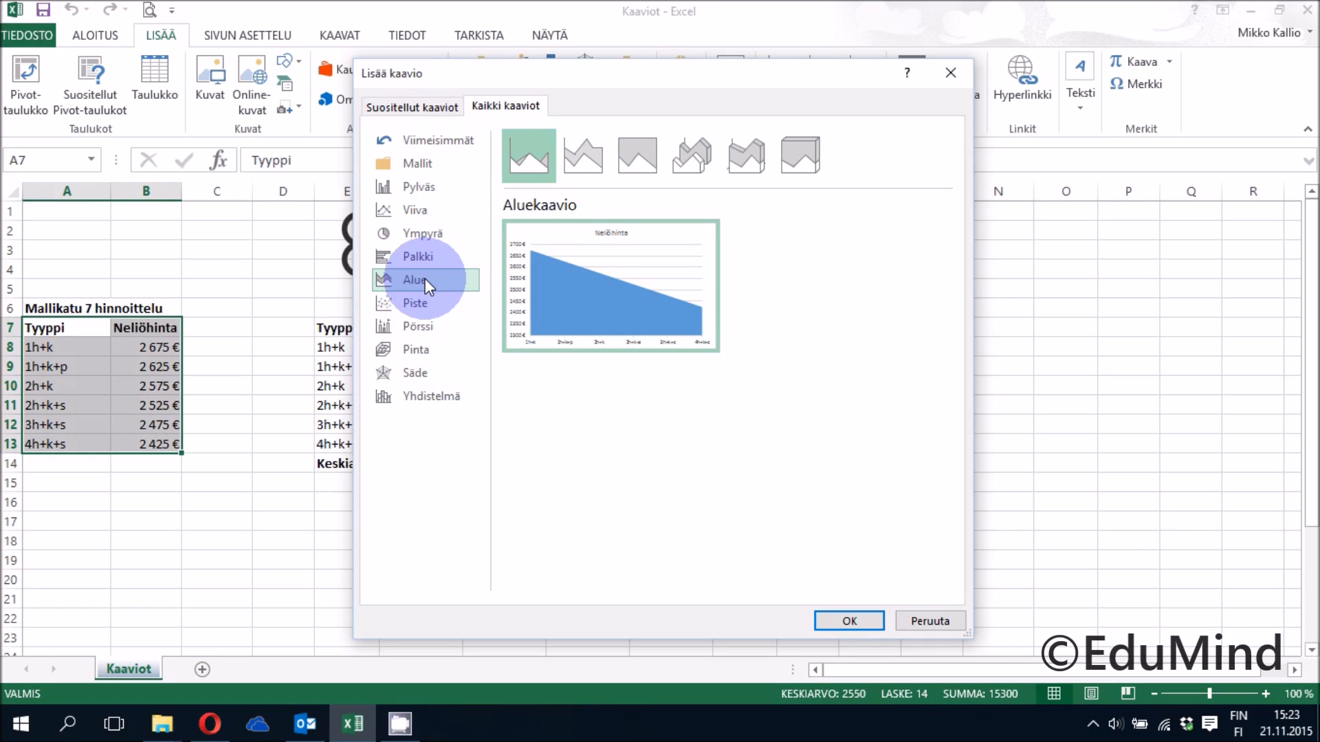
click(426, 211)
click(426, 231)
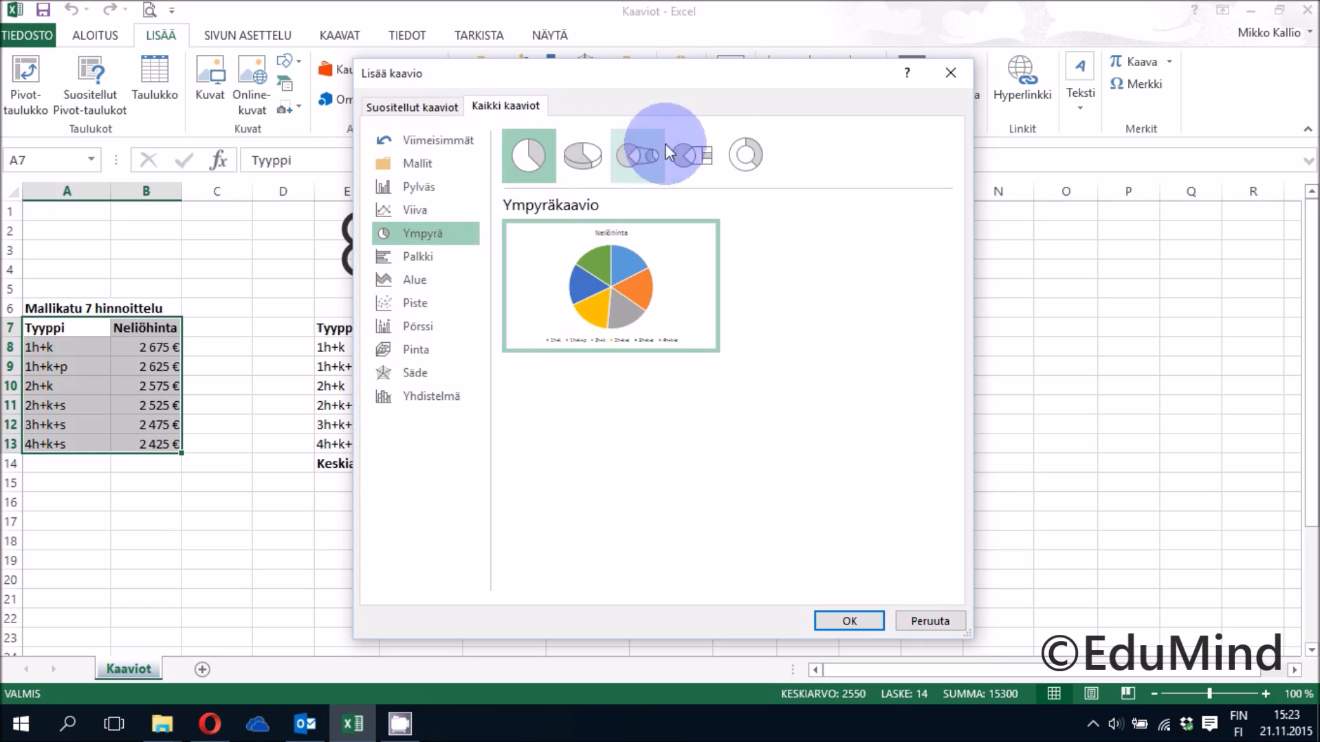
click(695, 155)
click(569, 155)
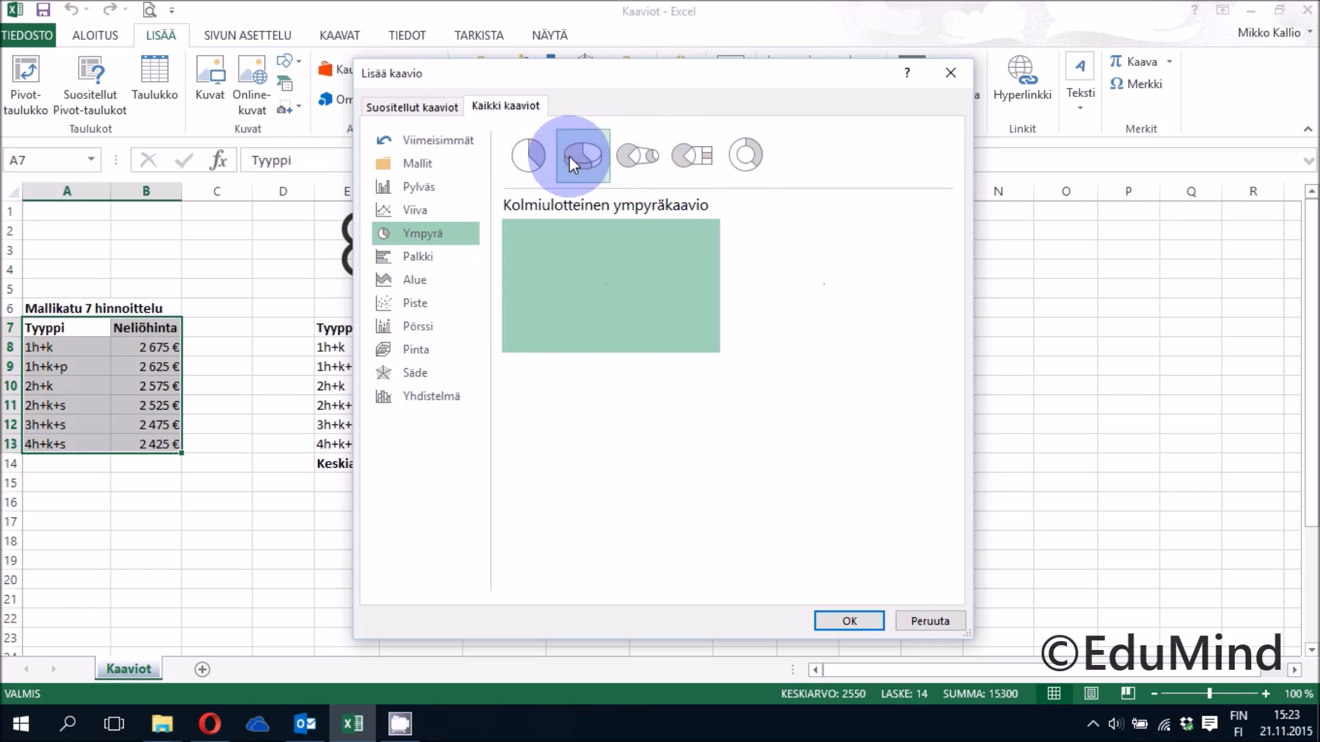
click(749, 156)
Examine the area, scatter and column chart types for the selected prices, and close the chart dialog without inserting anything
click(431, 184)
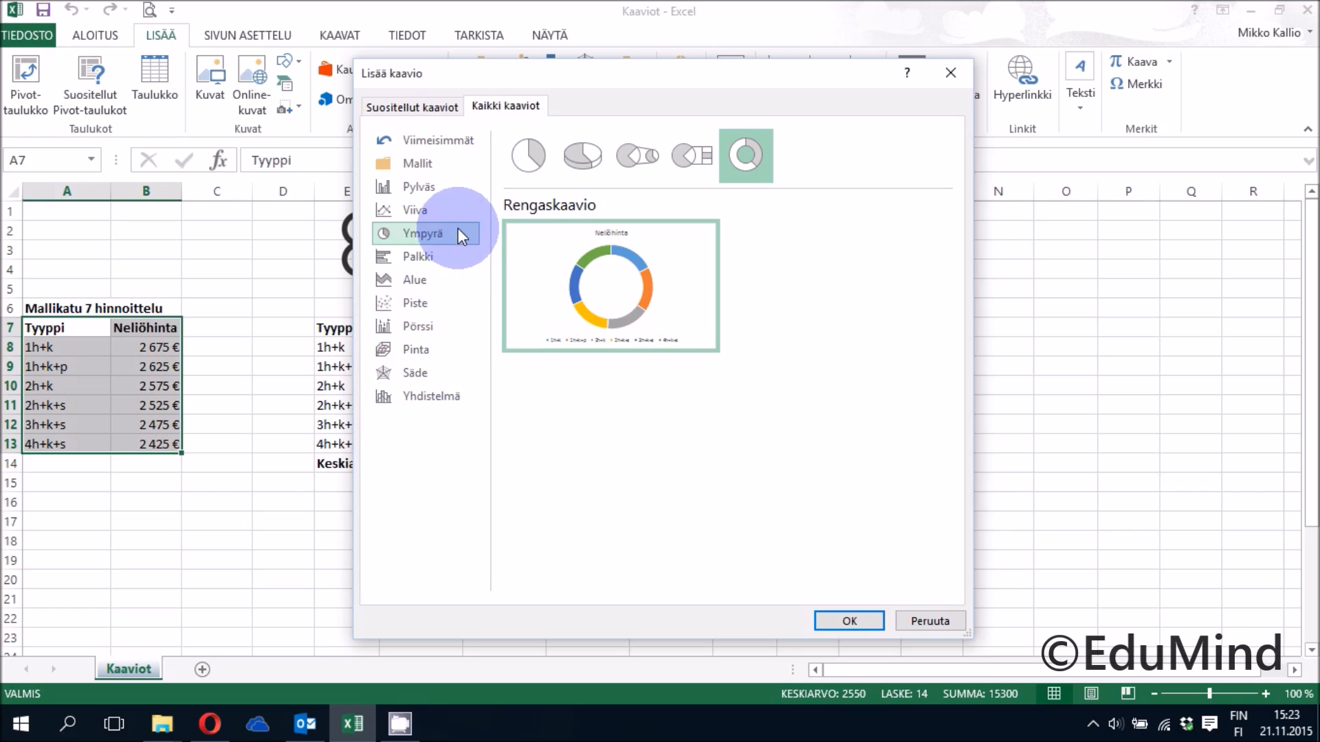
click(435, 254)
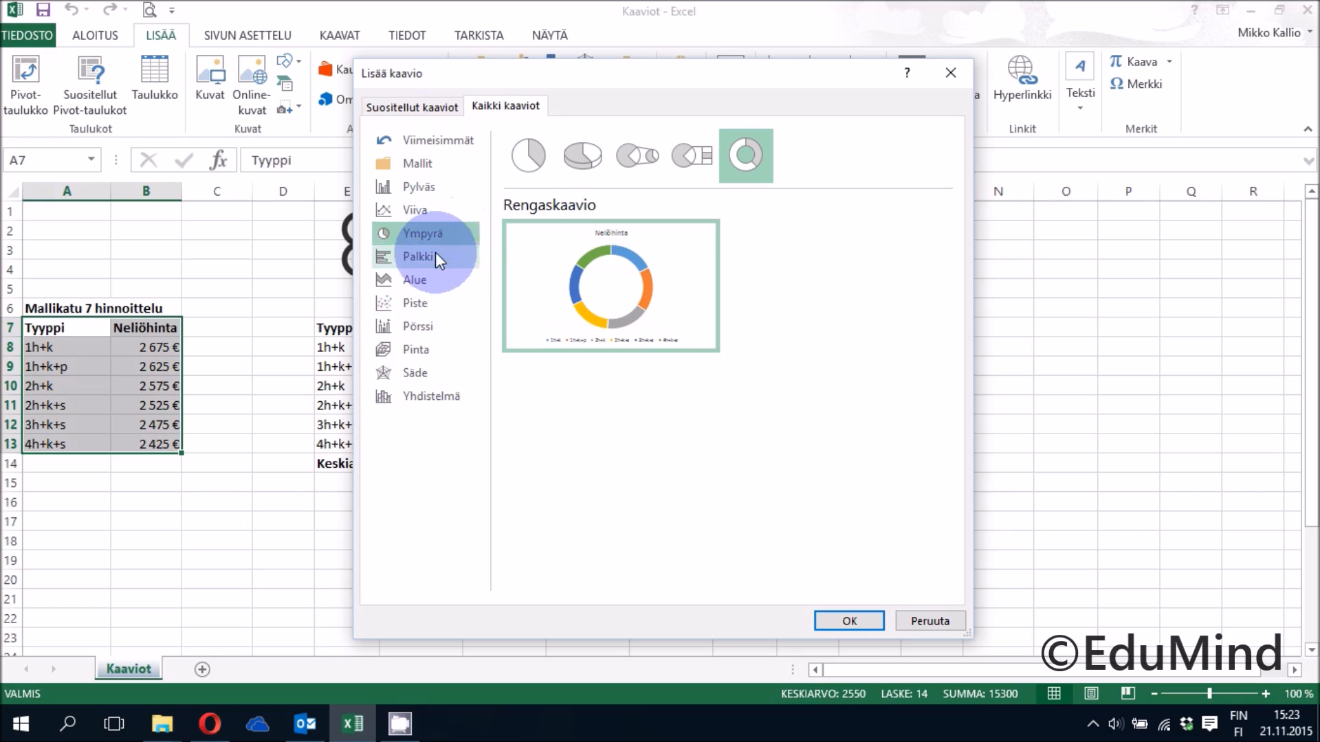
click(428, 287)
click(426, 305)
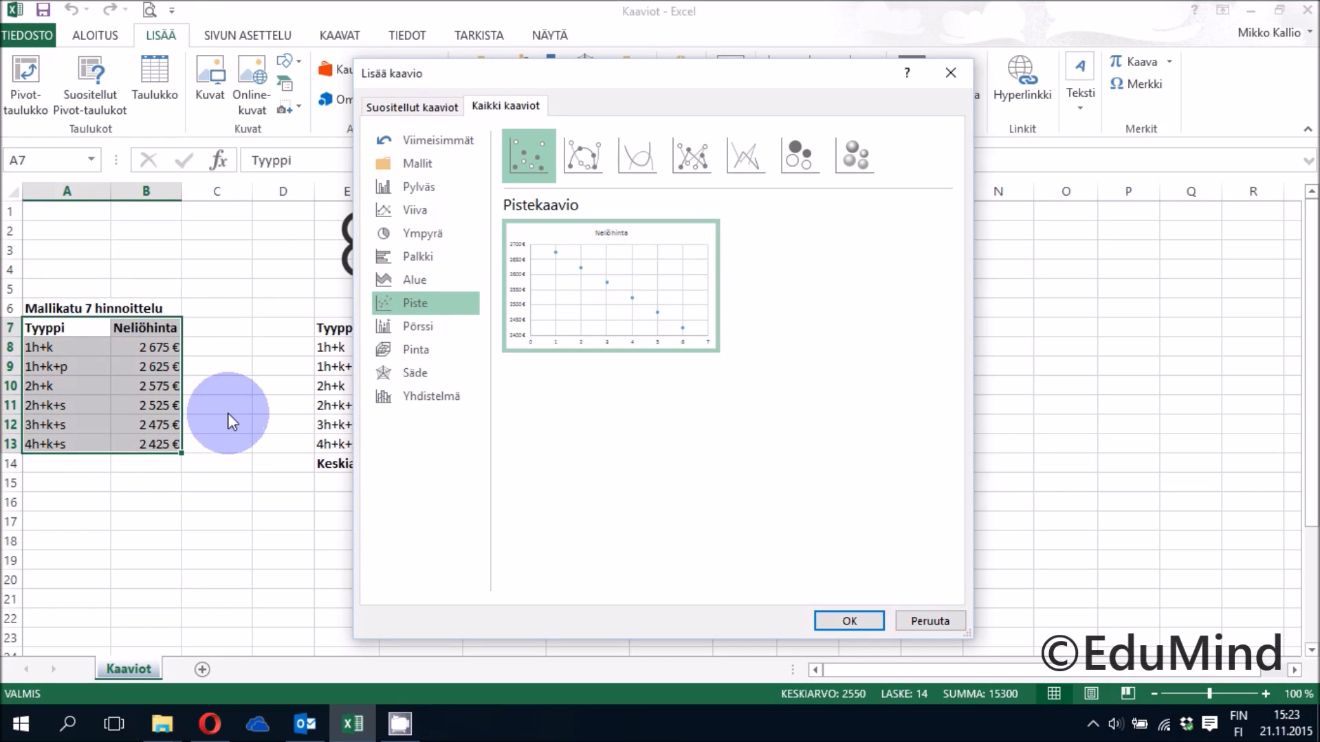
click(422, 188)
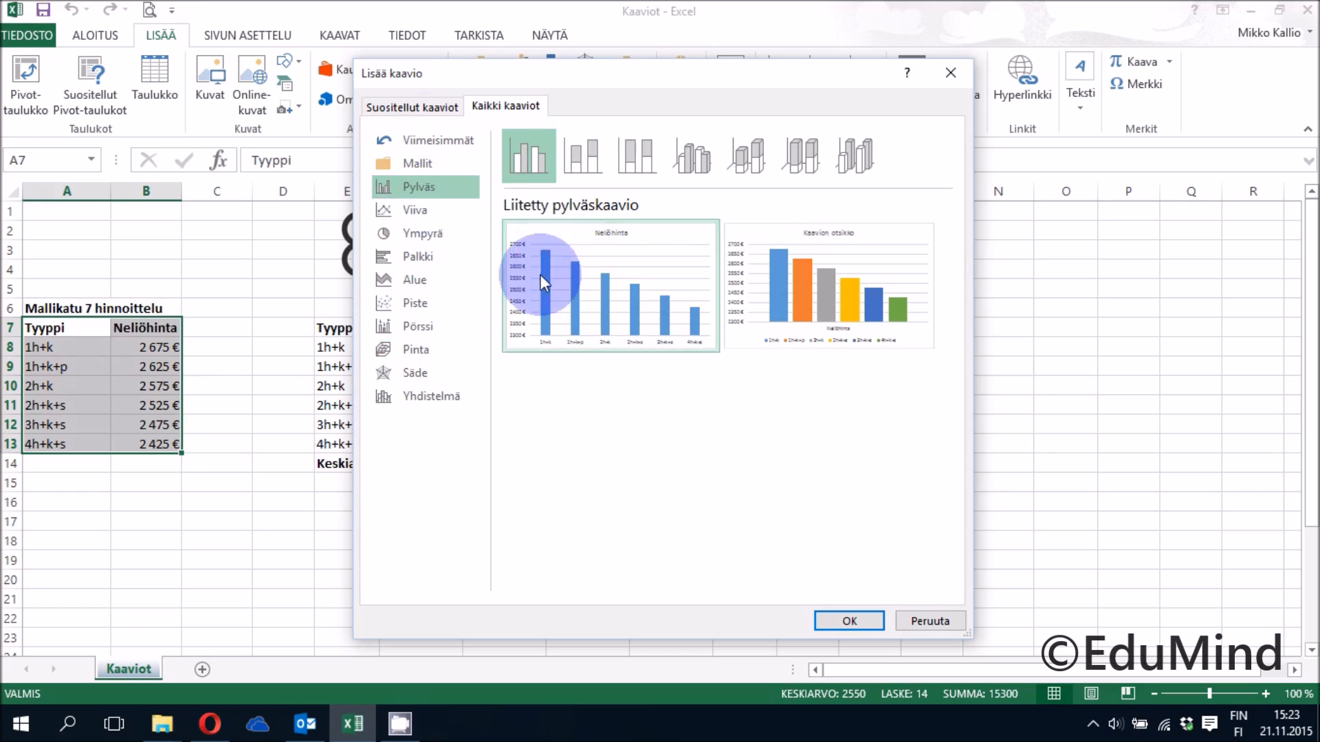
click(928, 621)
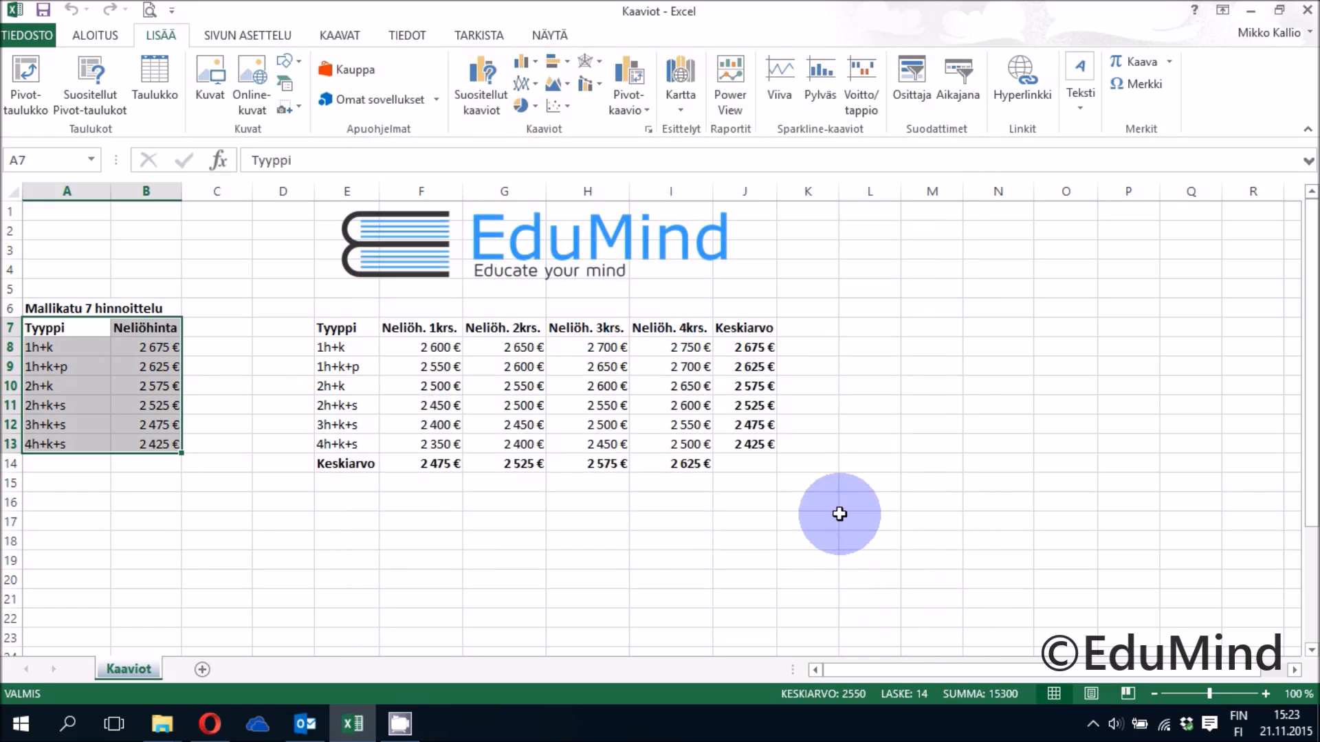
click(846, 534)
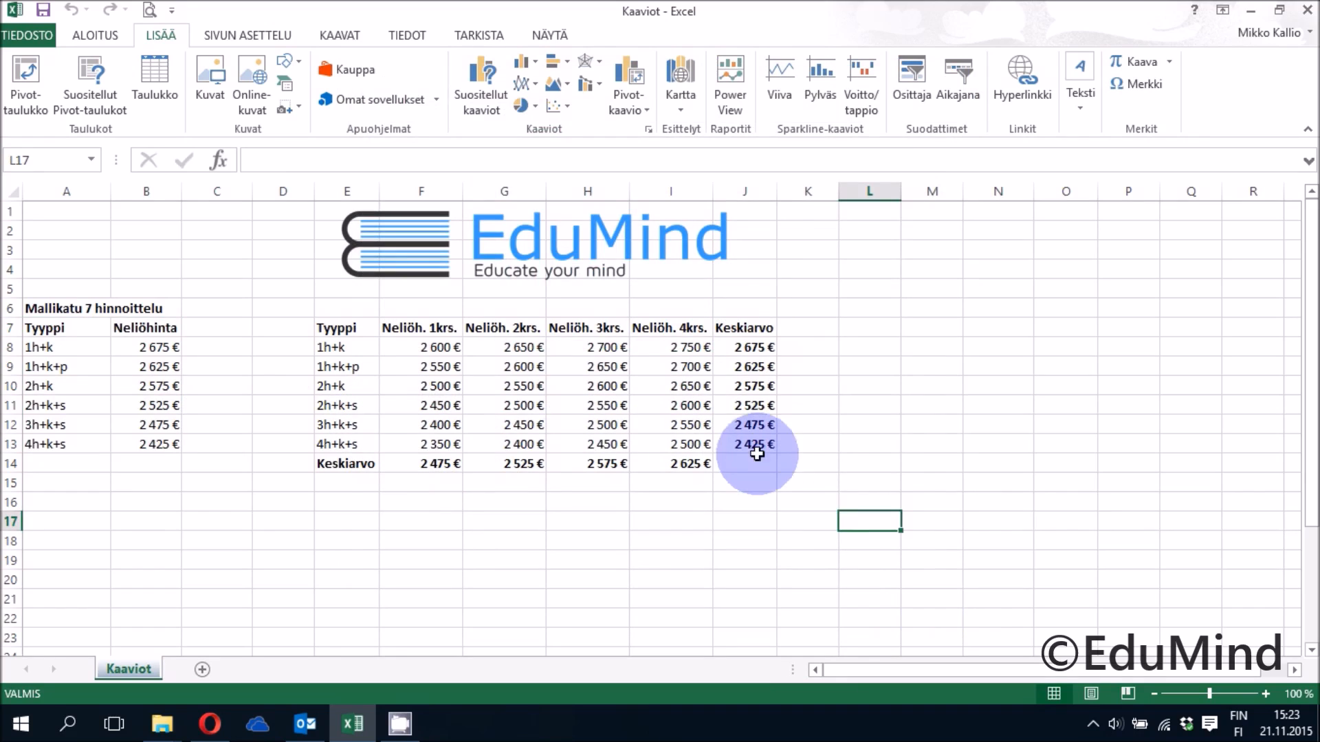
Compare the recommended column and column-line combination charts for the full table E7:J14 with its averages, without inserting one
drag(343, 328, 742, 457)
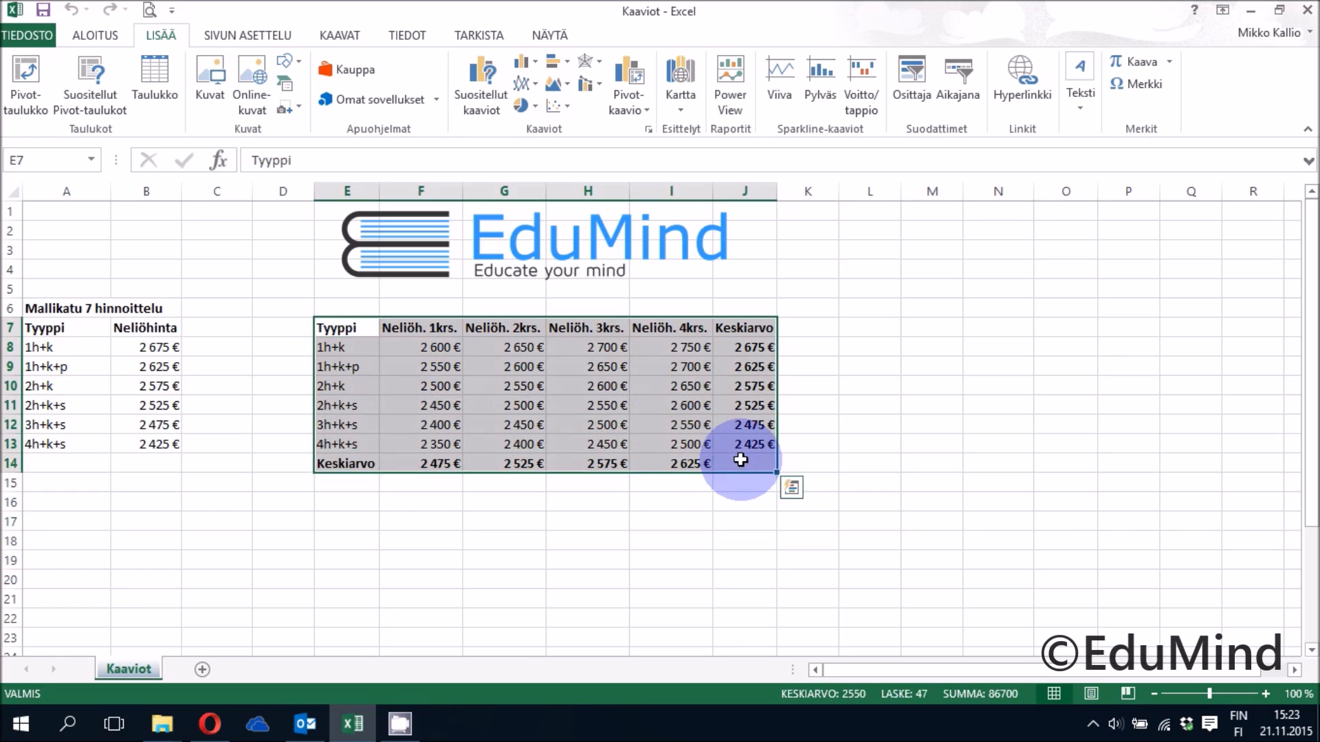
click(482, 95)
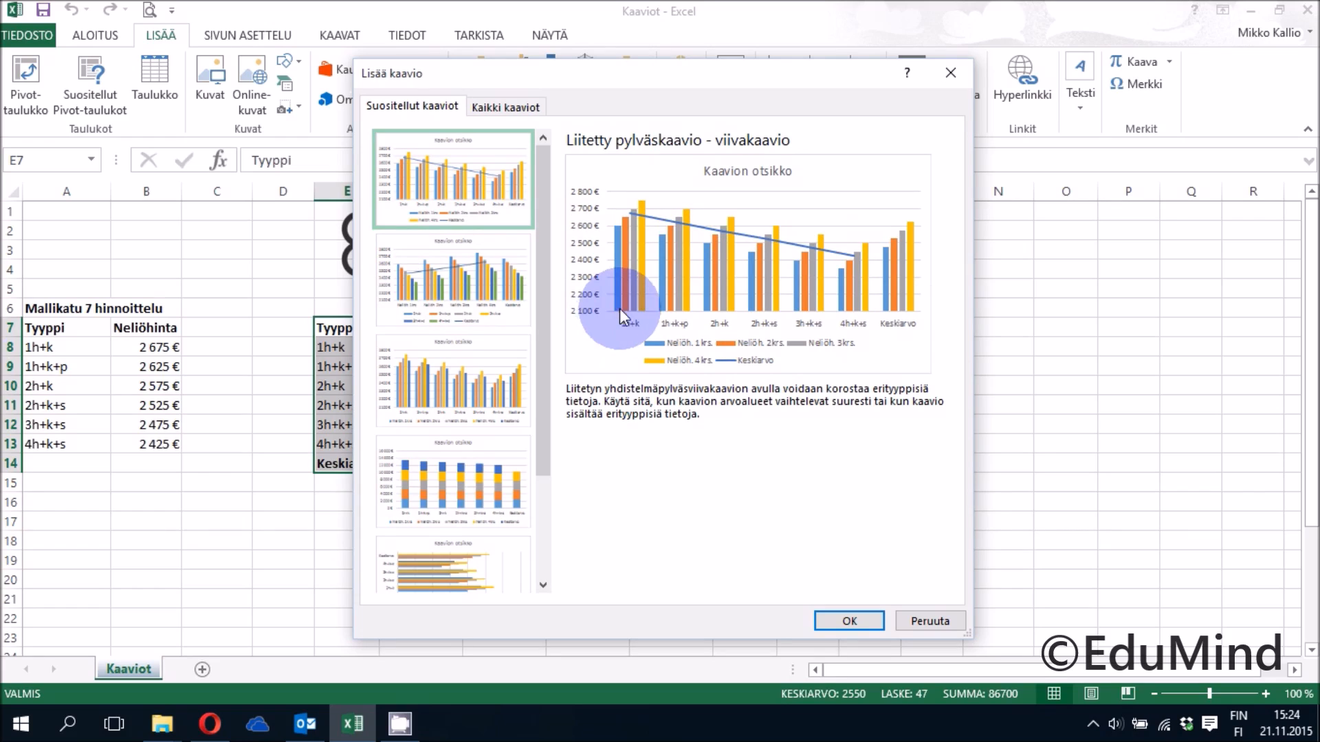
click(455, 396)
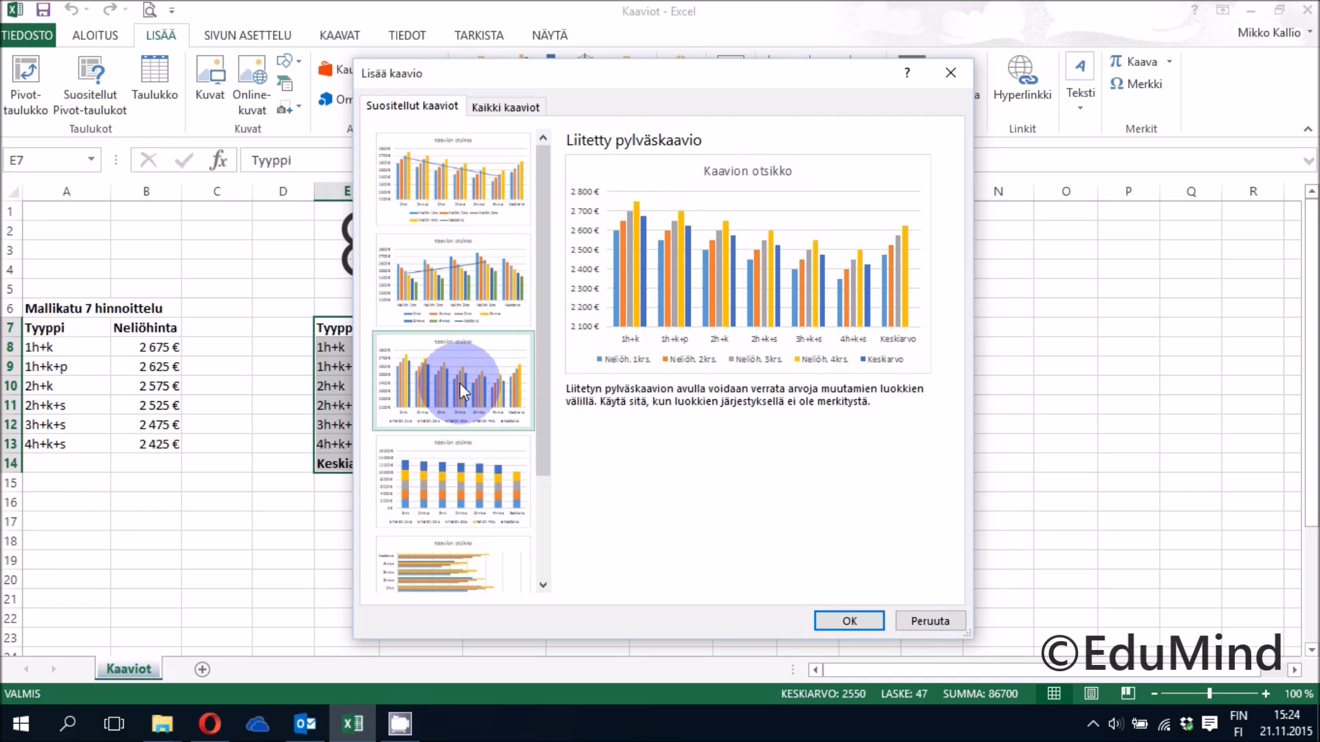
click(447, 299)
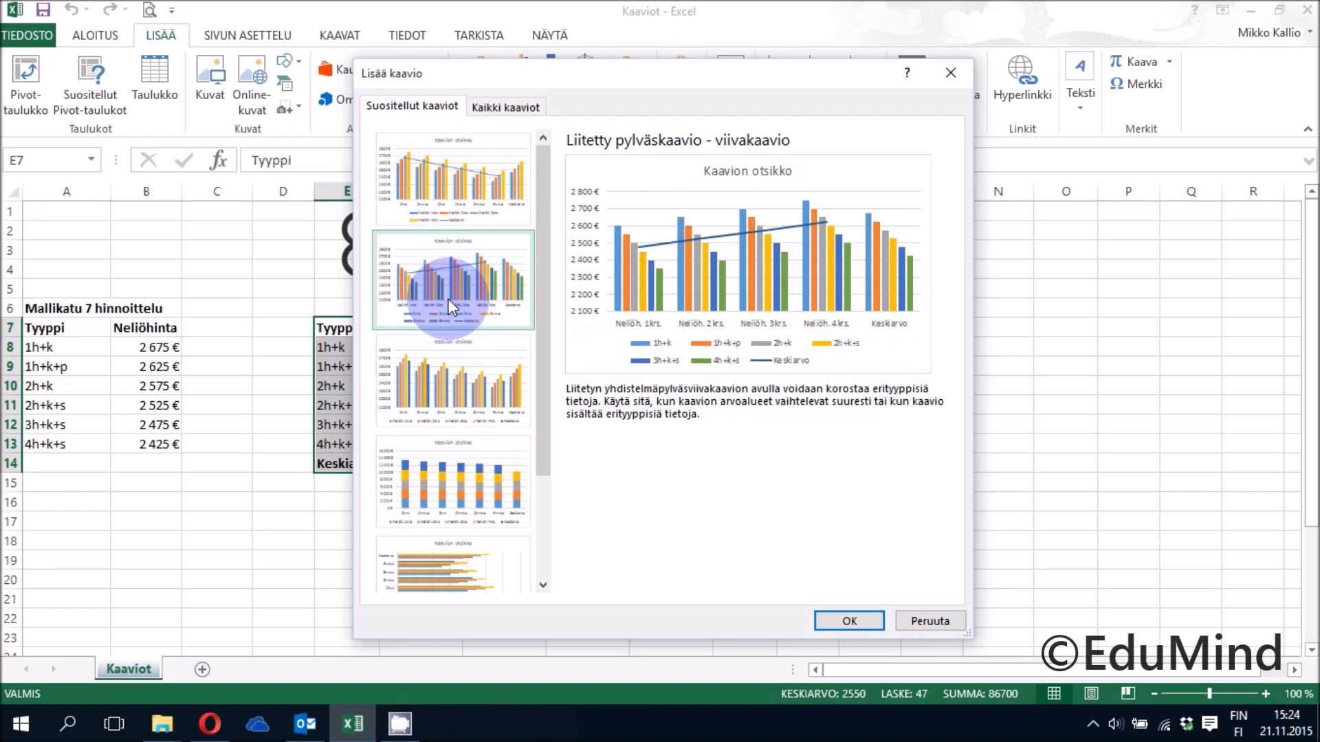
click(464, 394)
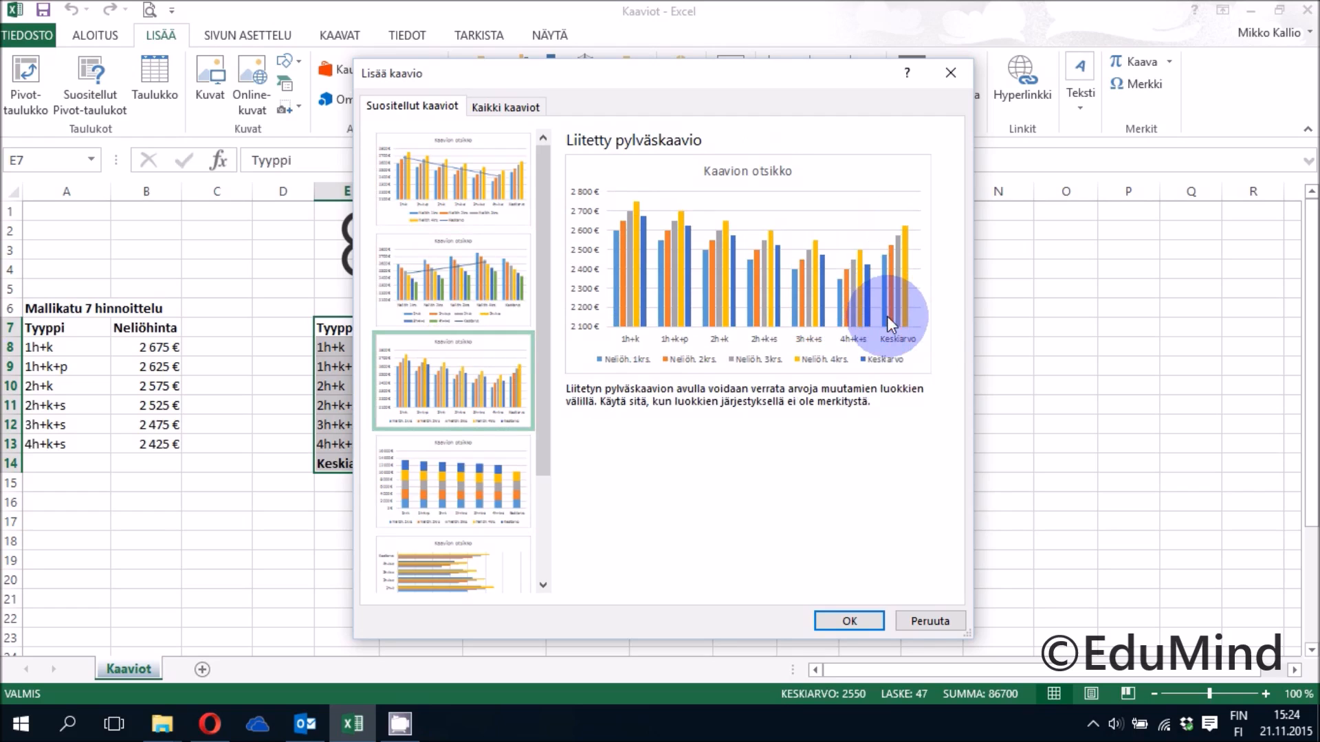
click(448, 194)
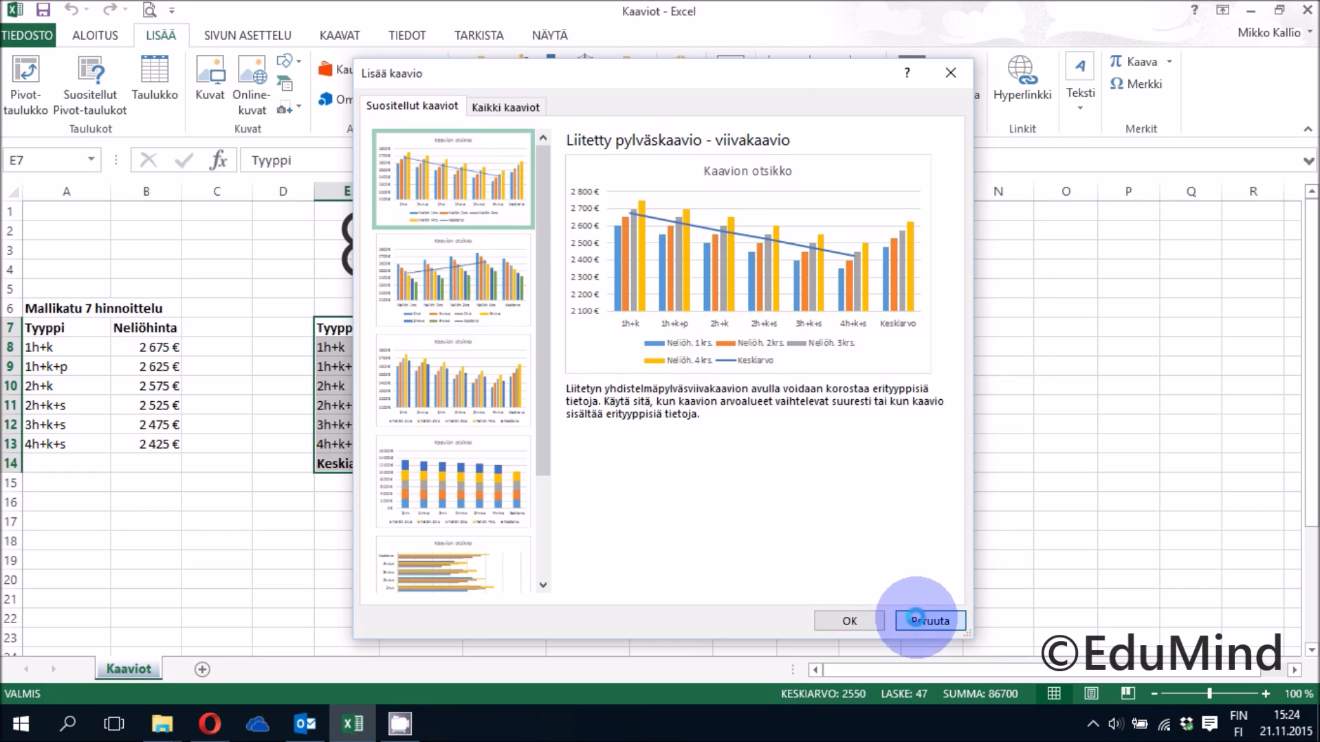
click(925, 620)
Insert the recommended clustered bar chart for E7:I13, excluding the averages, and place it beside the table over columns K to R
click(423, 347)
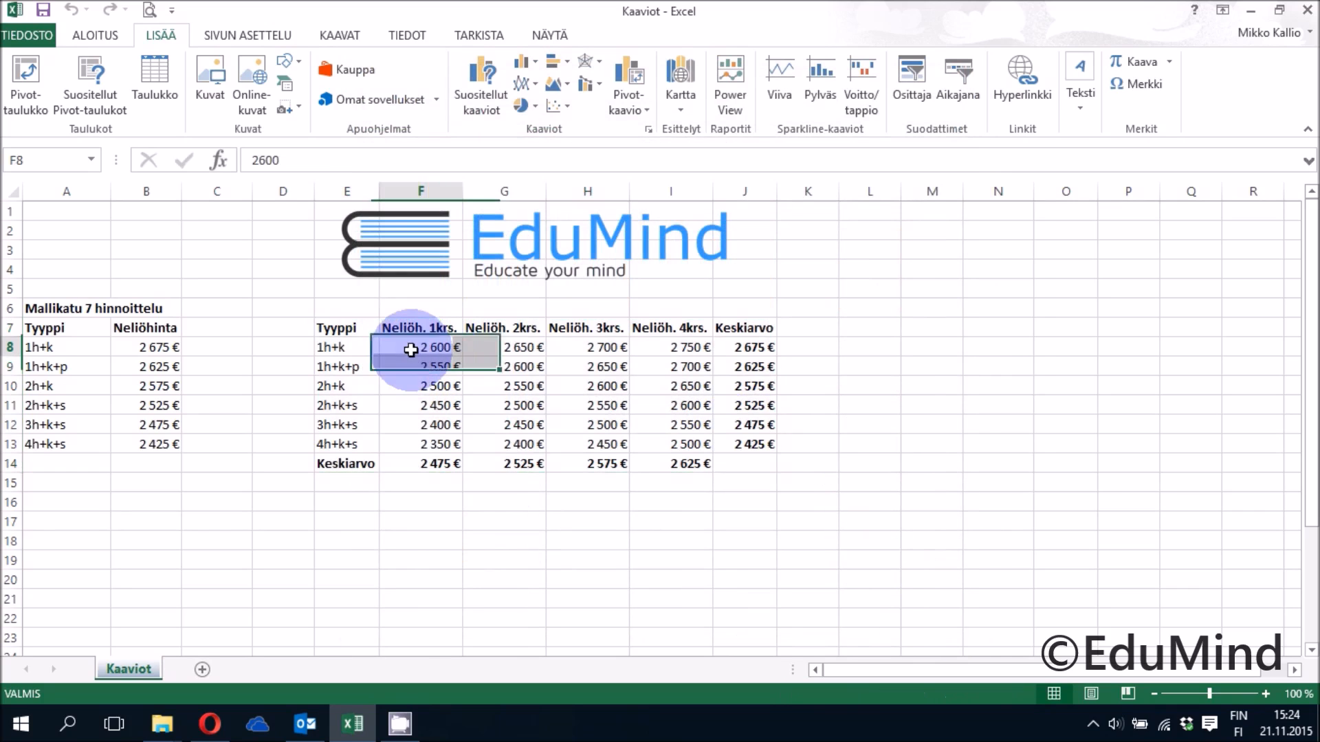
drag(334, 327, 684, 443)
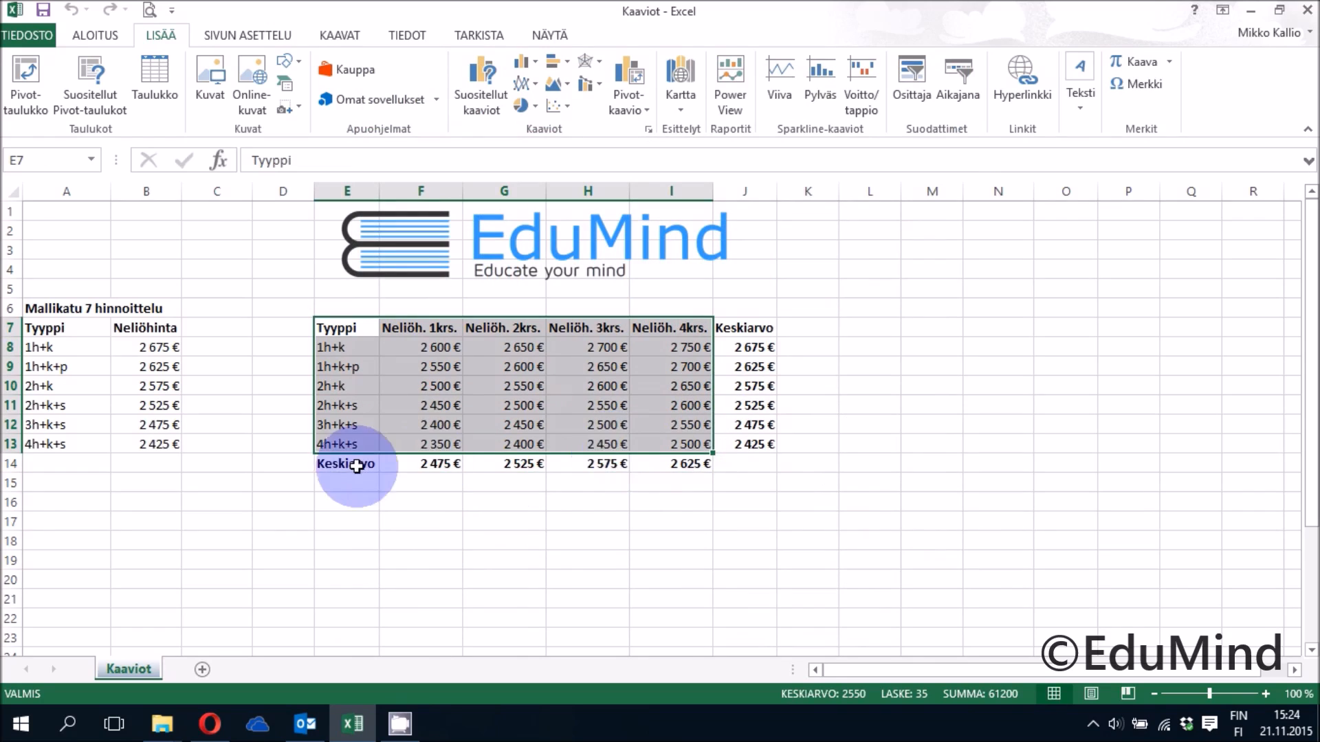
click(472, 97)
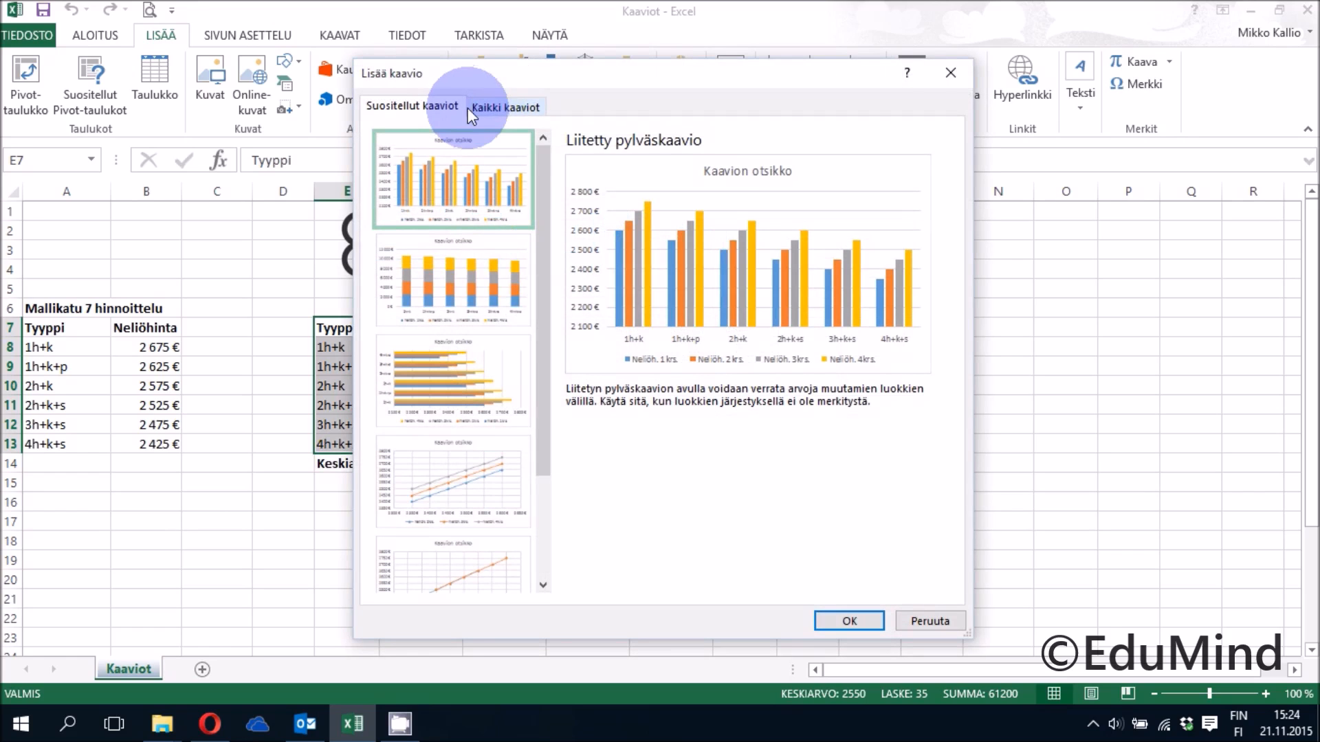
click(447, 388)
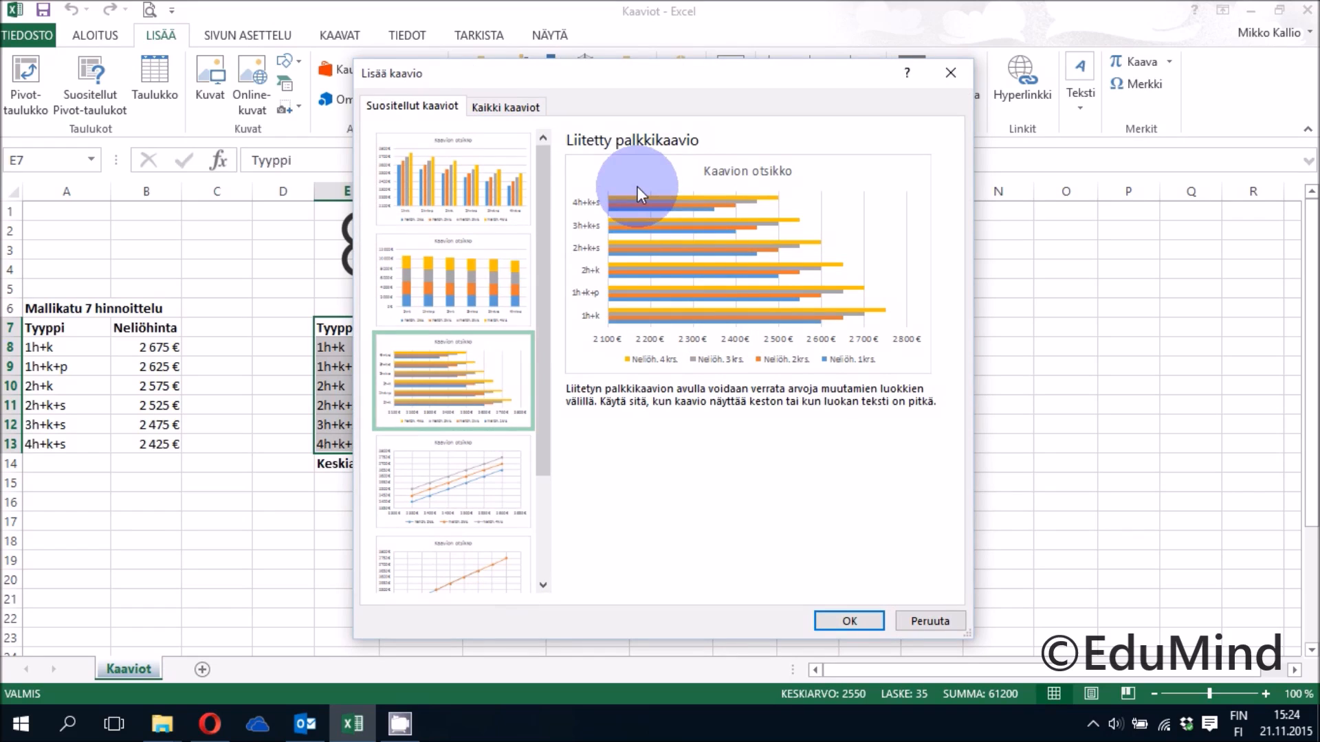
click(847, 620)
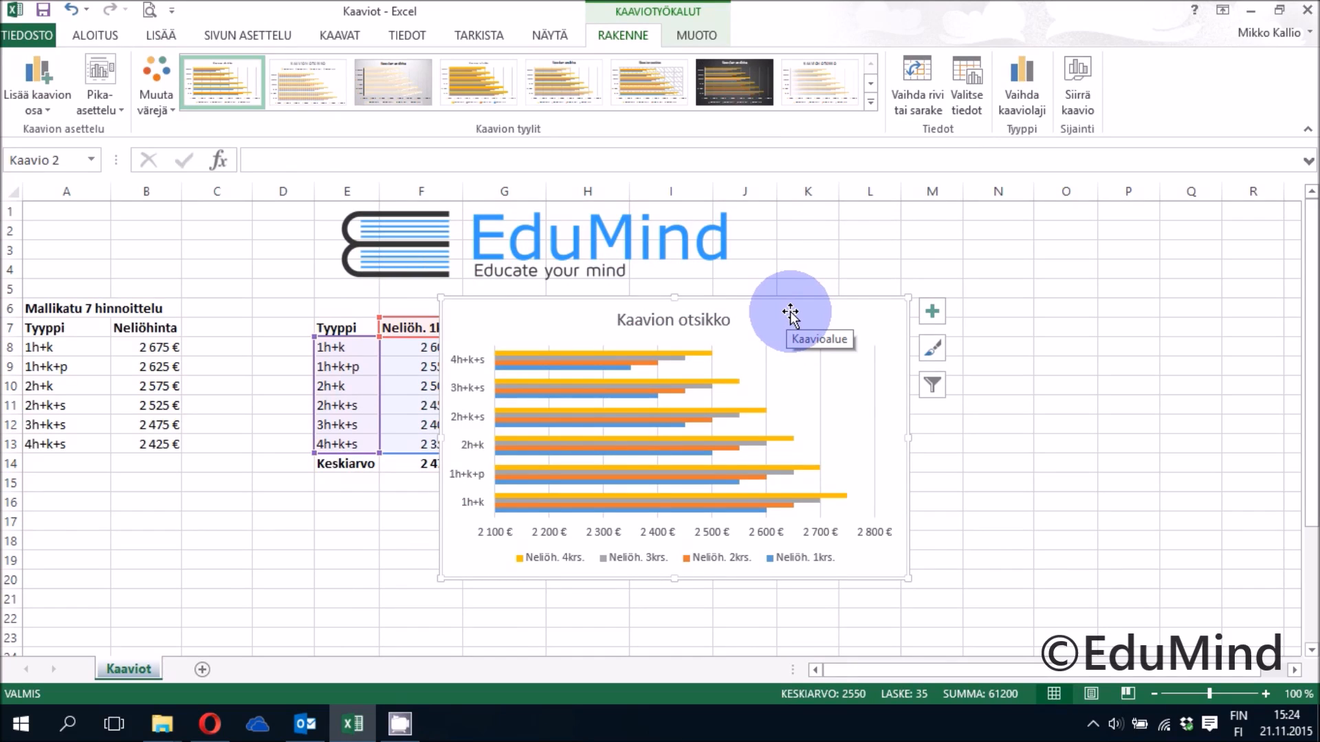
drag(790, 314, 1153, 233)
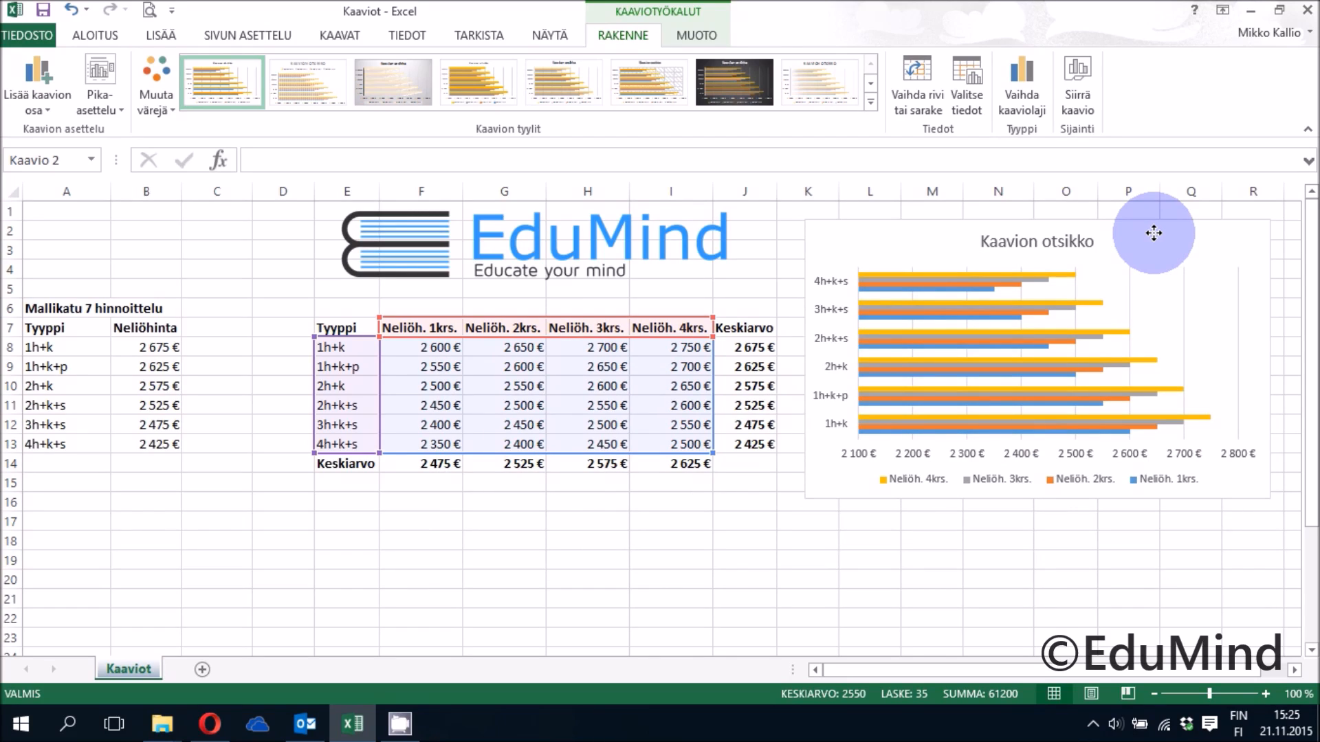
drag(1154, 233, 1155, 231)
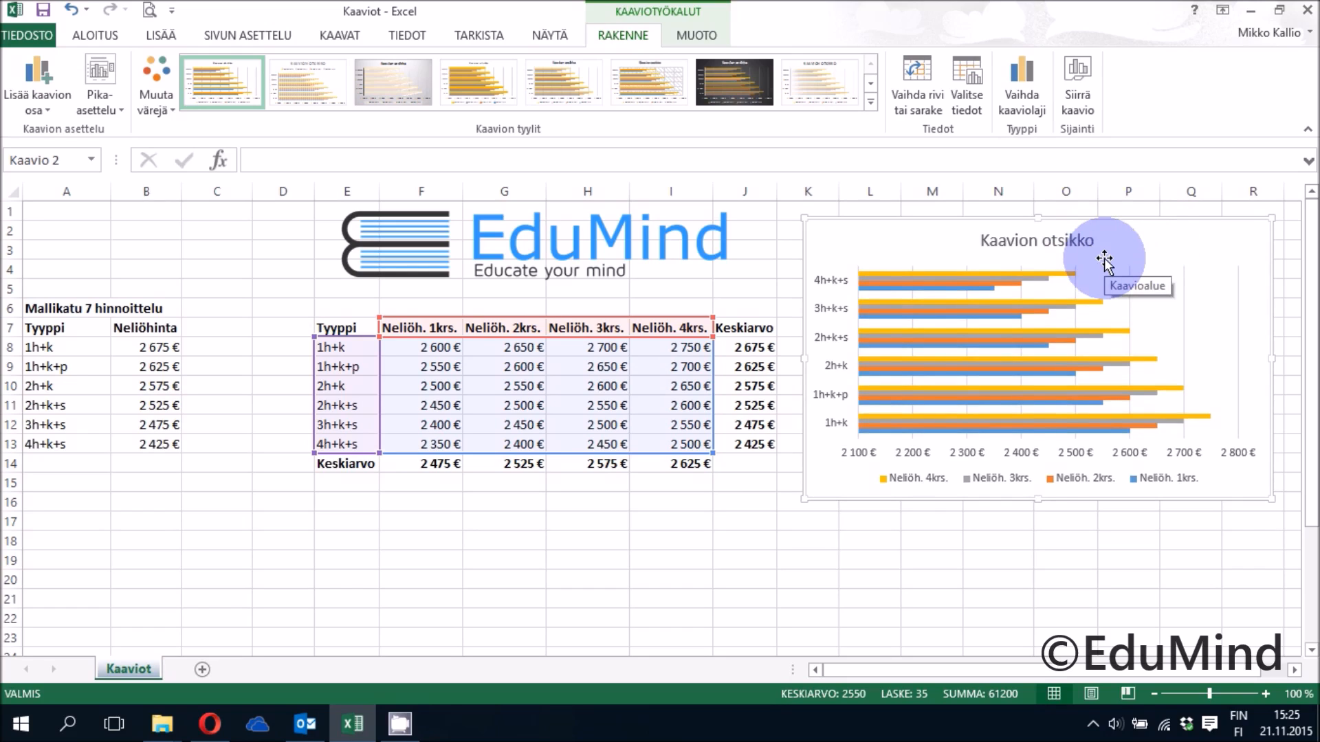
Try the black and grey gradient styles on the bar chart, and apply the first, plain white chart style
click(712, 79)
click(412, 84)
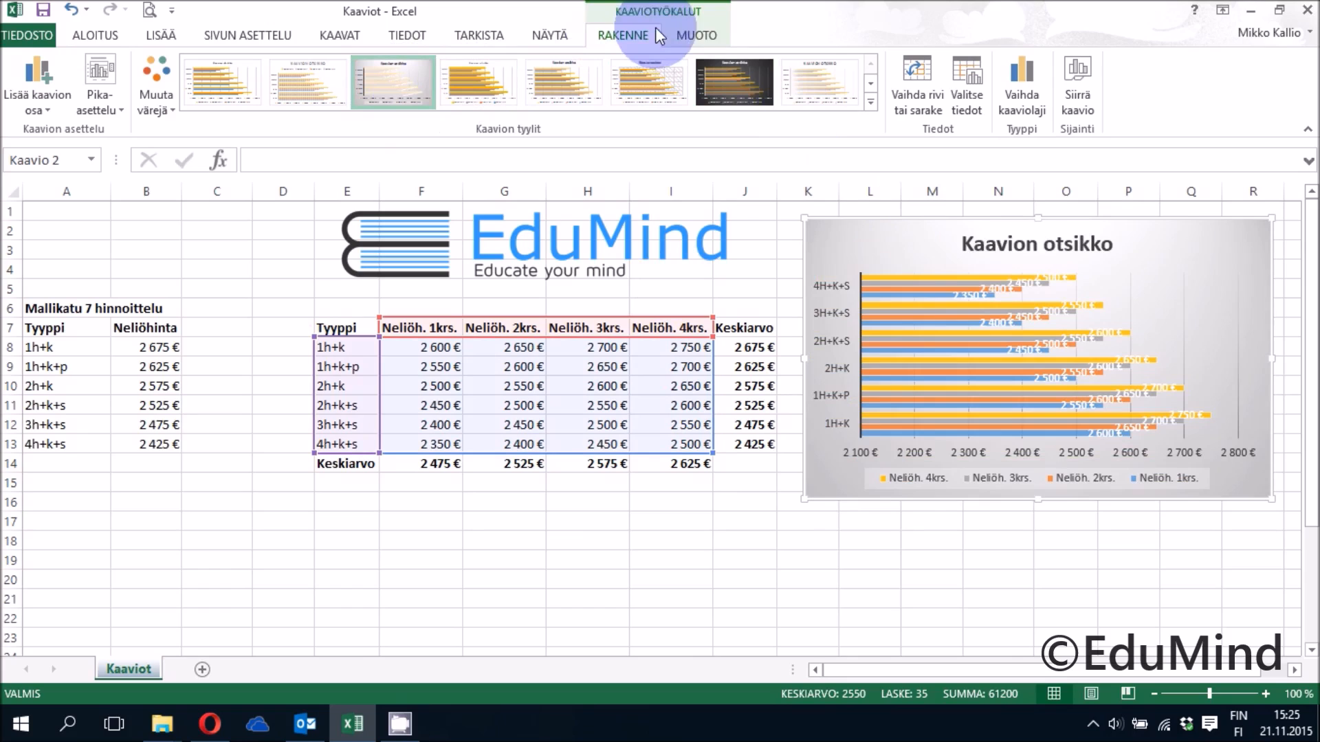
click(237, 85)
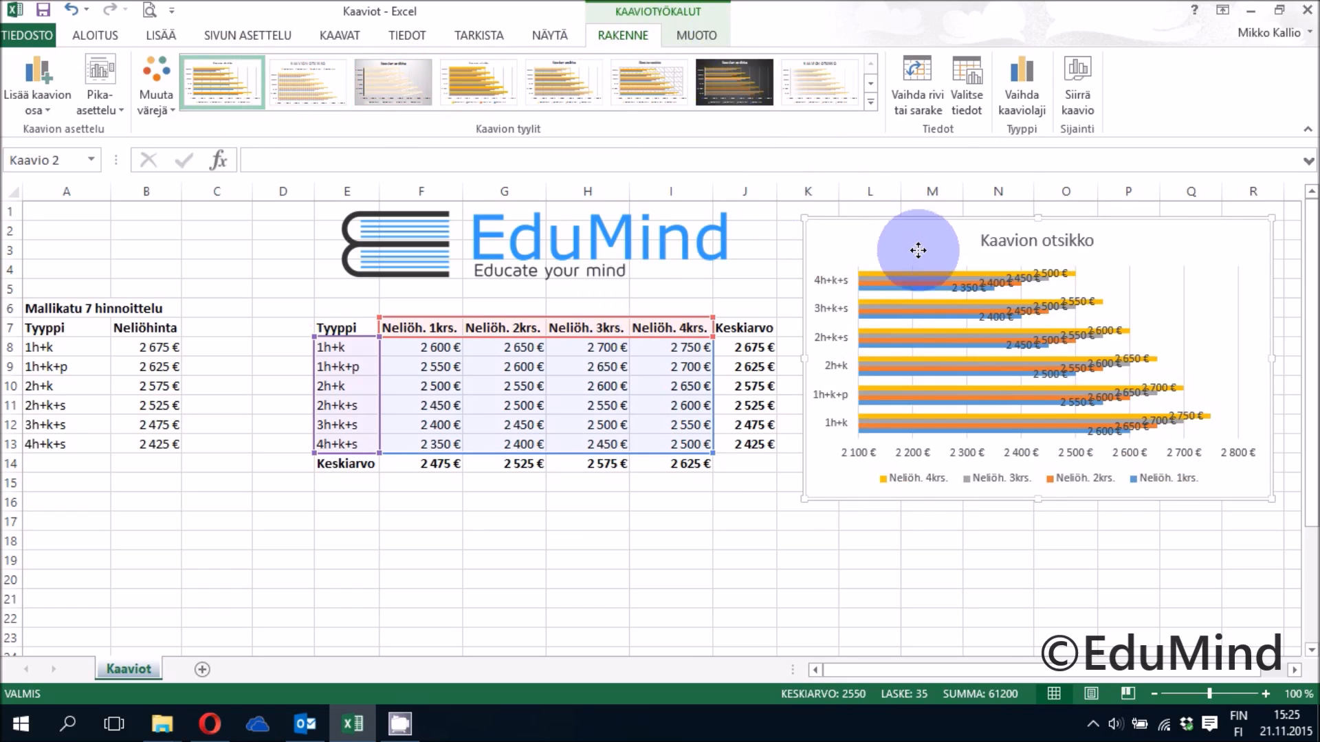
Shift the clustered bar chart slightly beside the price table, and delete the whole chart from the sheet
drag(919, 241, 917, 258)
click(1001, 258)
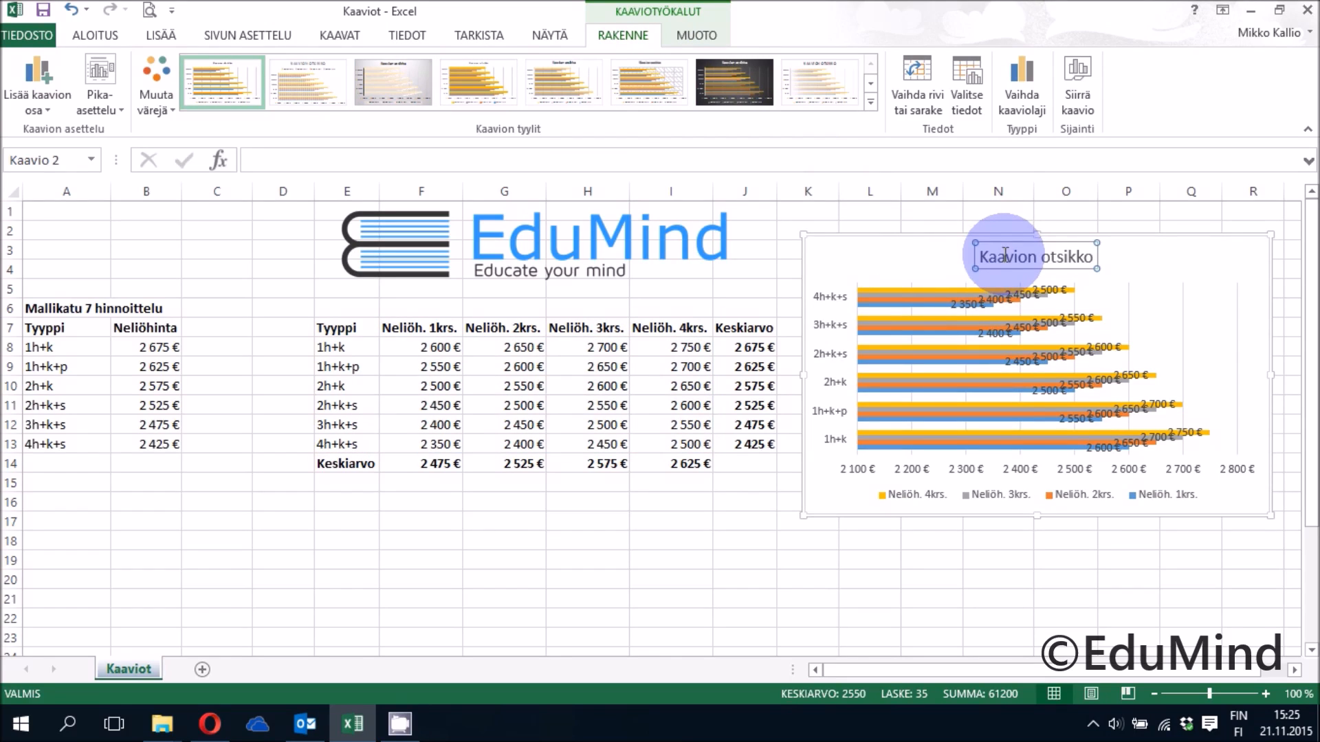
drag(895, 253, 912, 235)
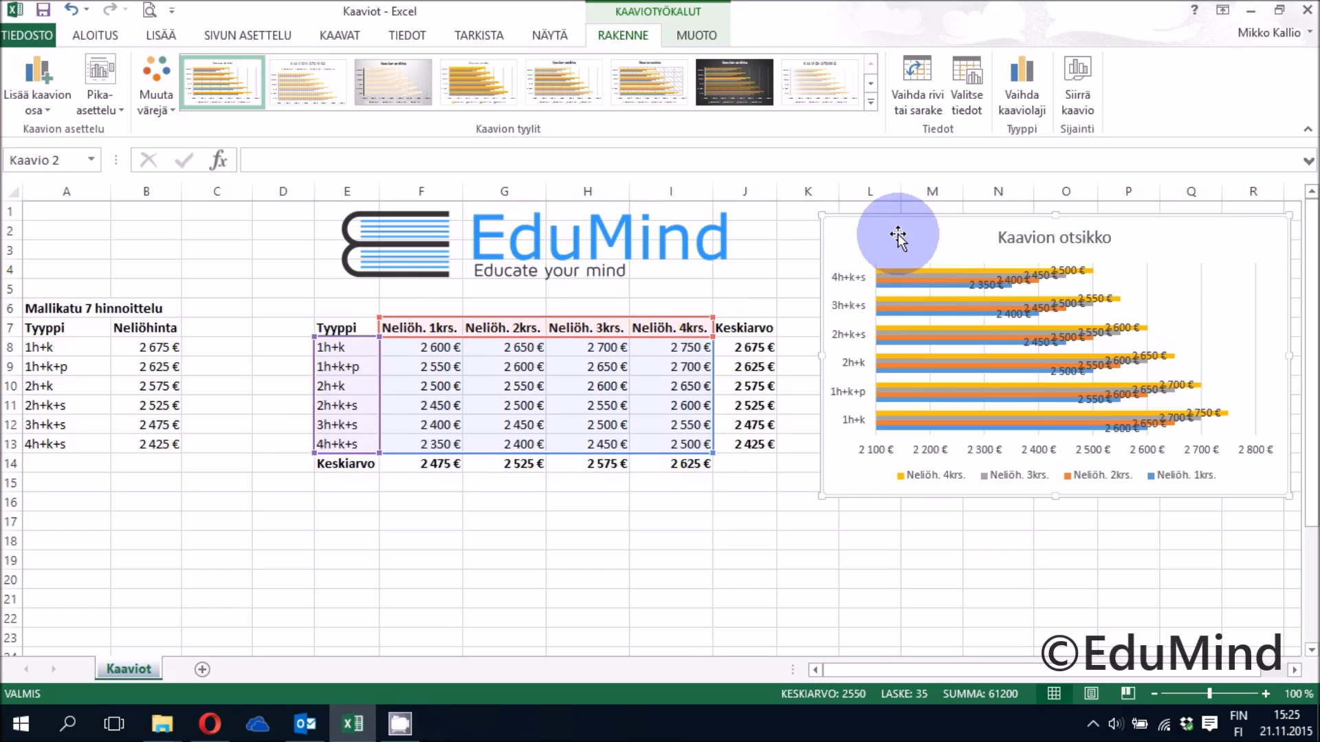
key(Delete)
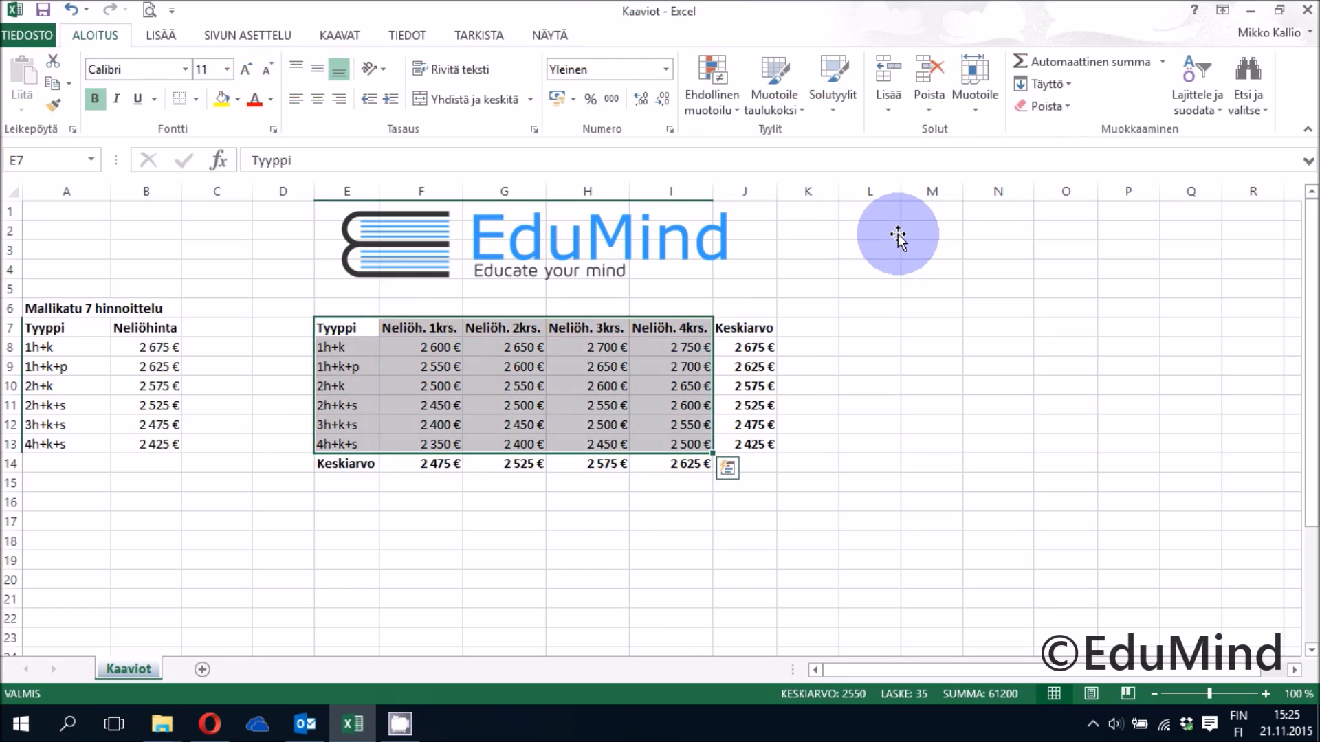
Insert the default clustered column chart for E7:I13, and place it beside the table over columns K to R
click(884, 281)
drag(335, 331, 694, 448)
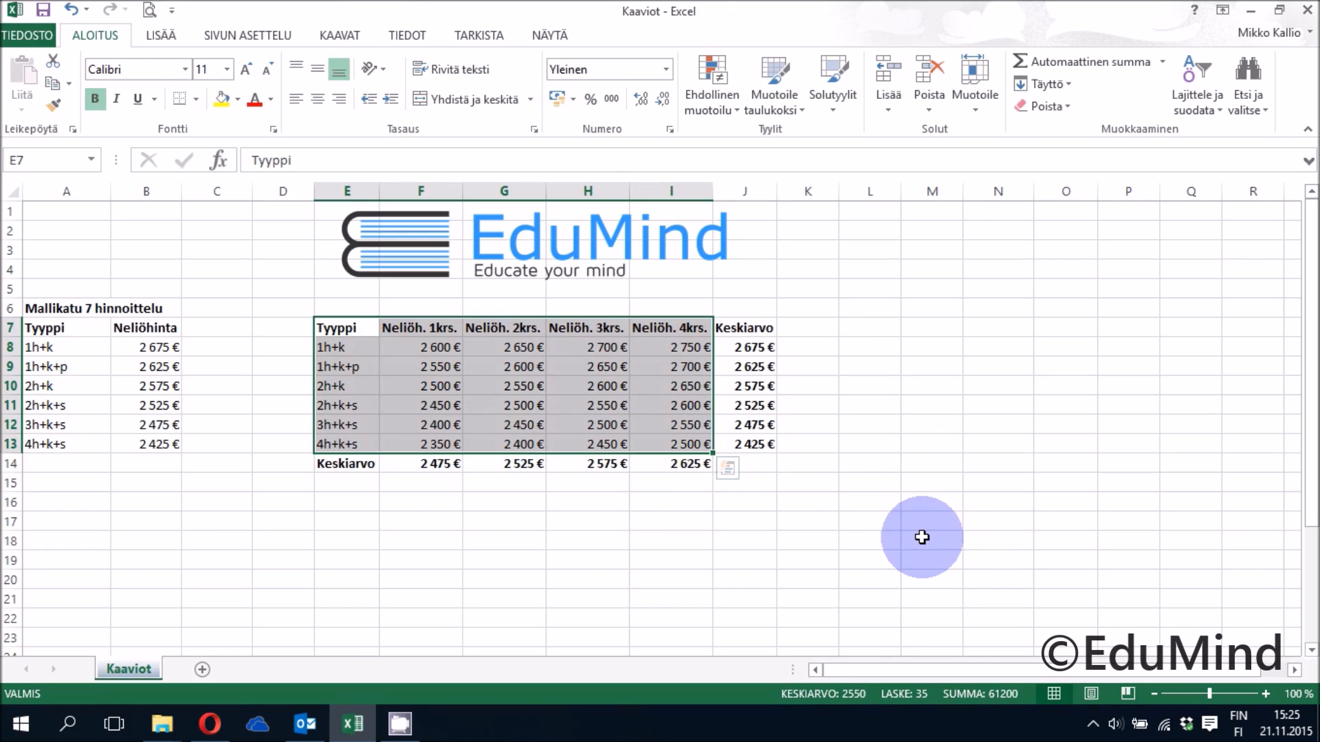
key(alt+F1)
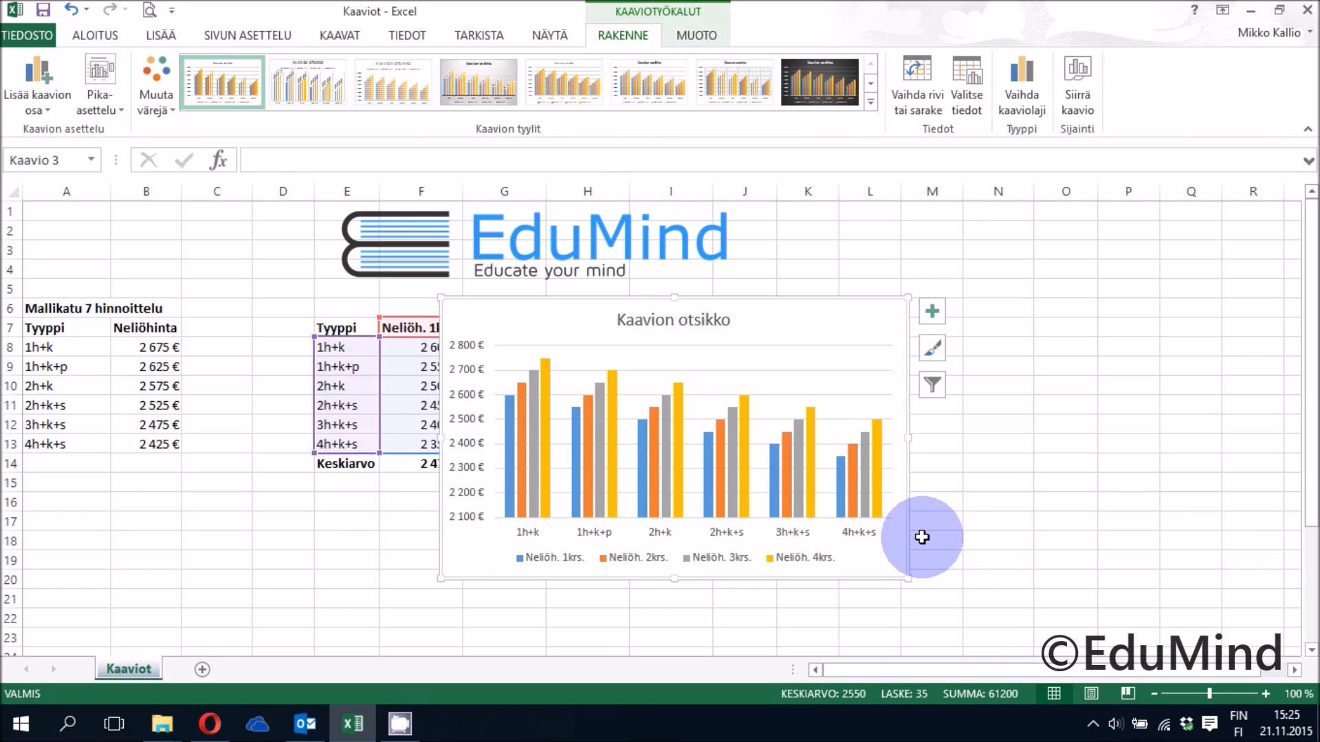
drag(815, 322, 1184, 252)
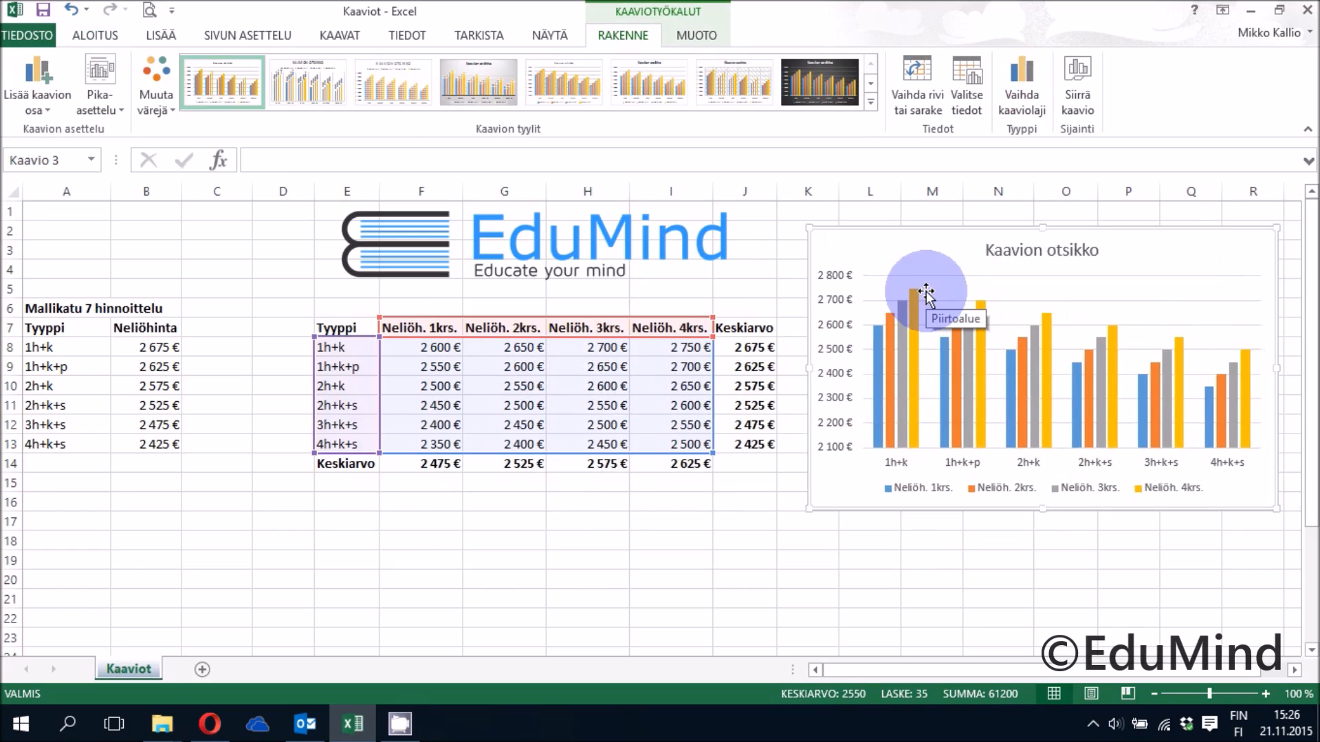